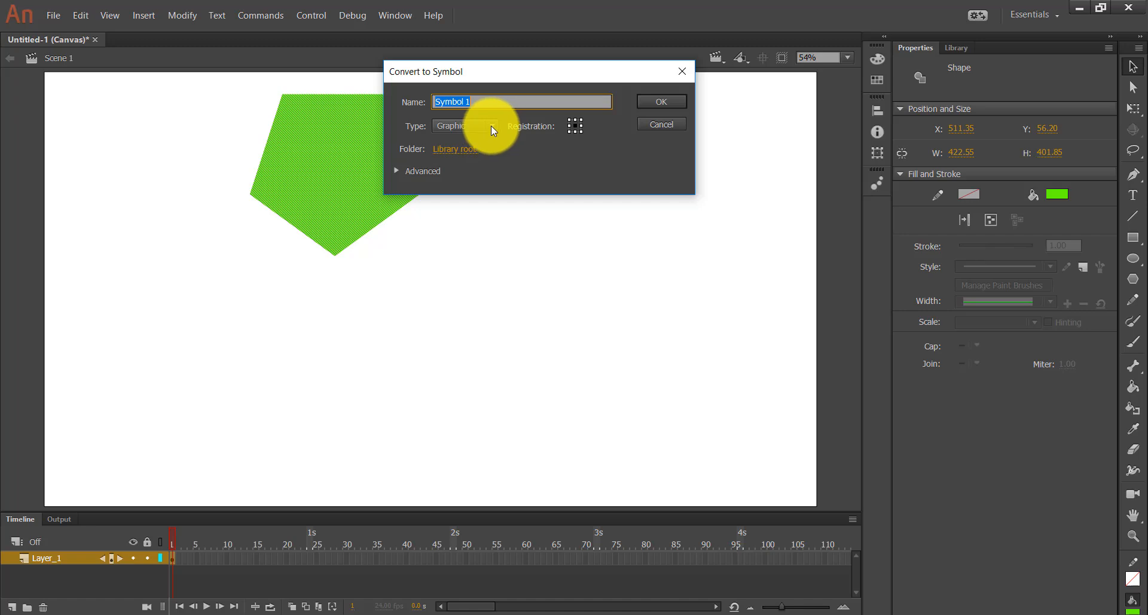
Convert the green pentagon into a Movie Clip symbol named "Symbol 1 MC".
{"action": "left_click", "coordinate": [492, 126]}
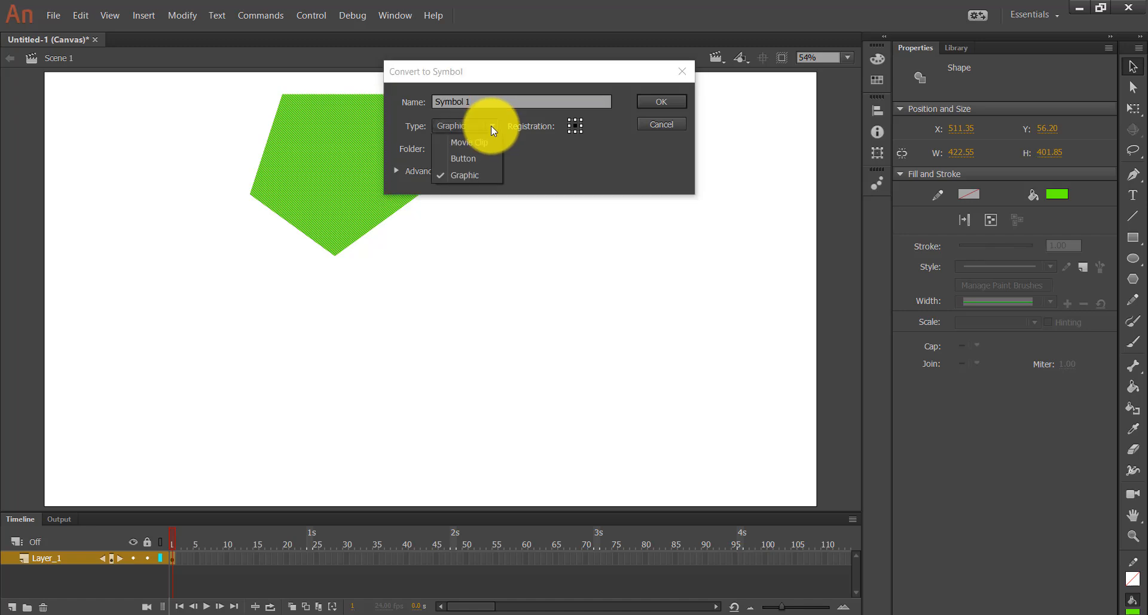
{"action": "left_click", "coordinate": [470, 142]}
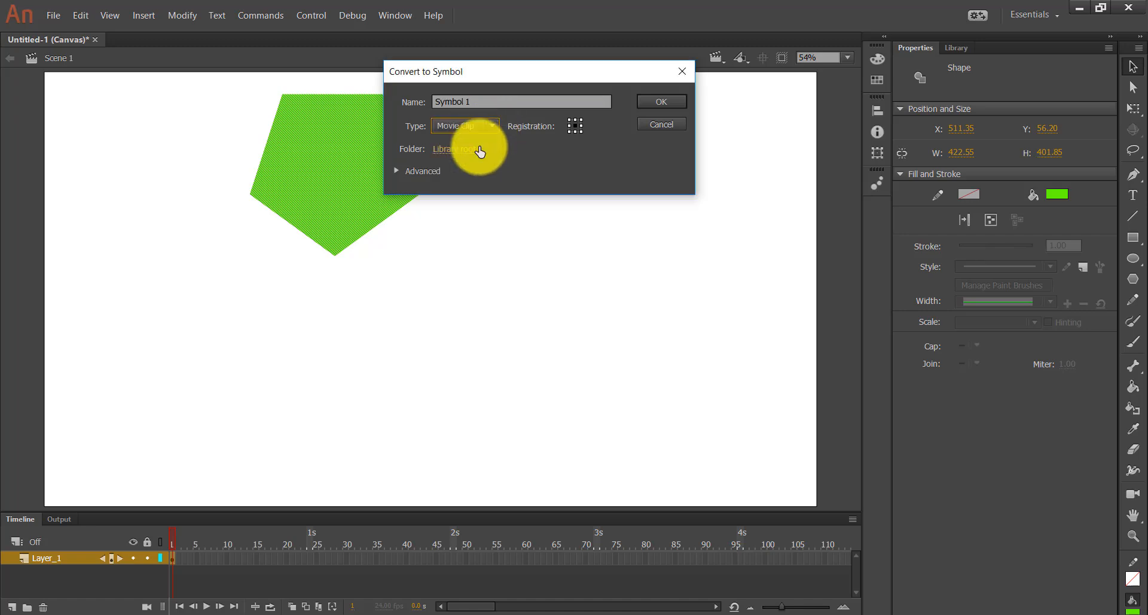
{"action": "left_click", "coordinate": [493, 102]}
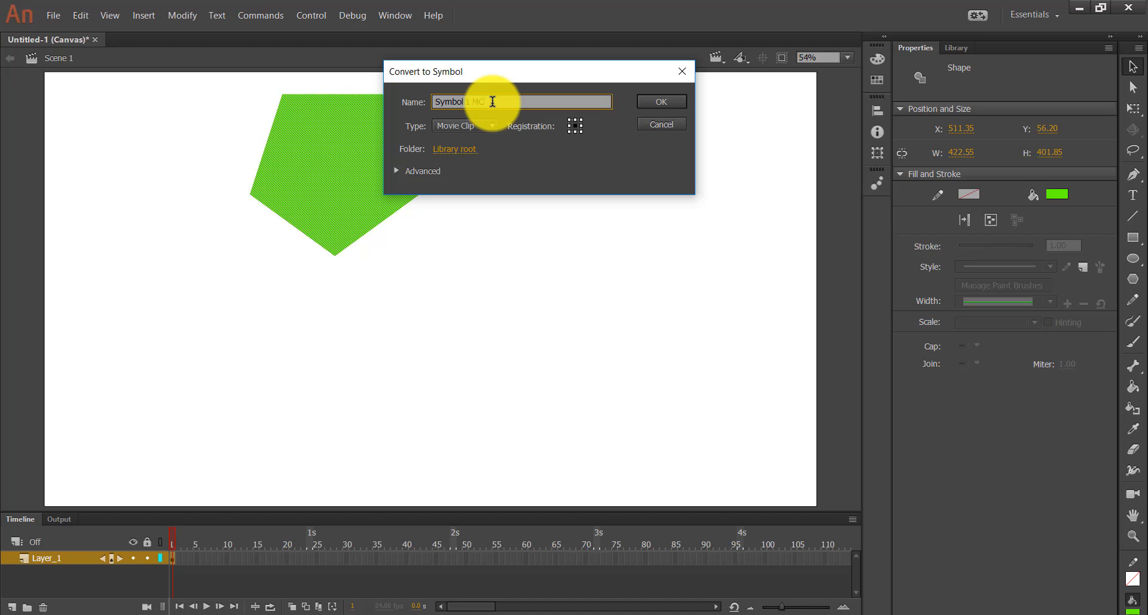
{"action": "left_click", "coordinate": [662, 102]}
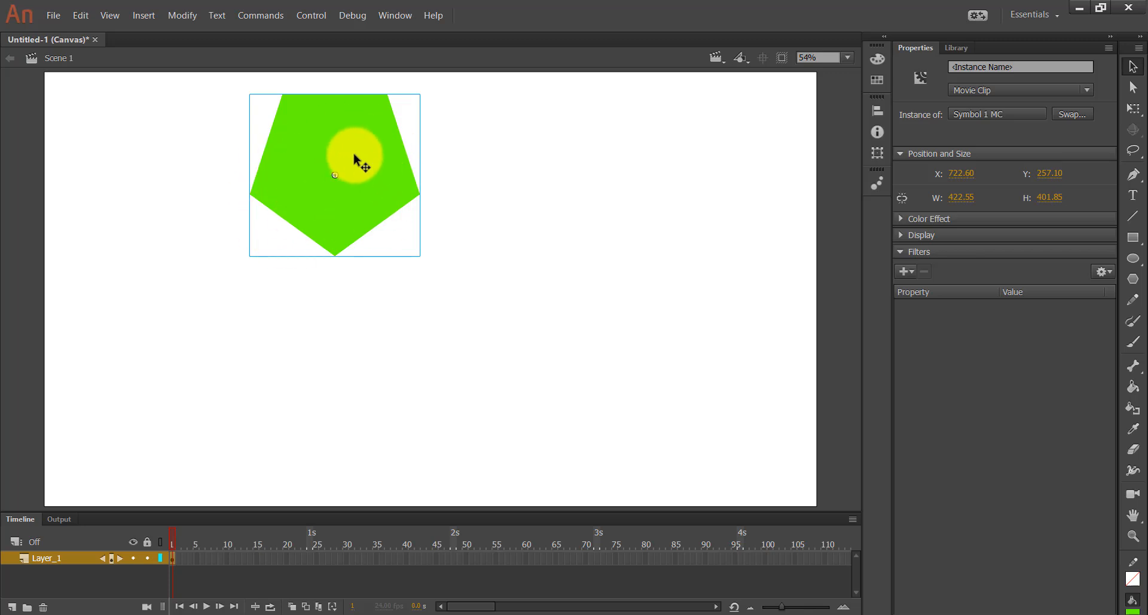
Inside the pentagon movie clip, lock Layer_1 and add a new layer above it.
{"action": "double_click", "coordinate": [354, 159]}
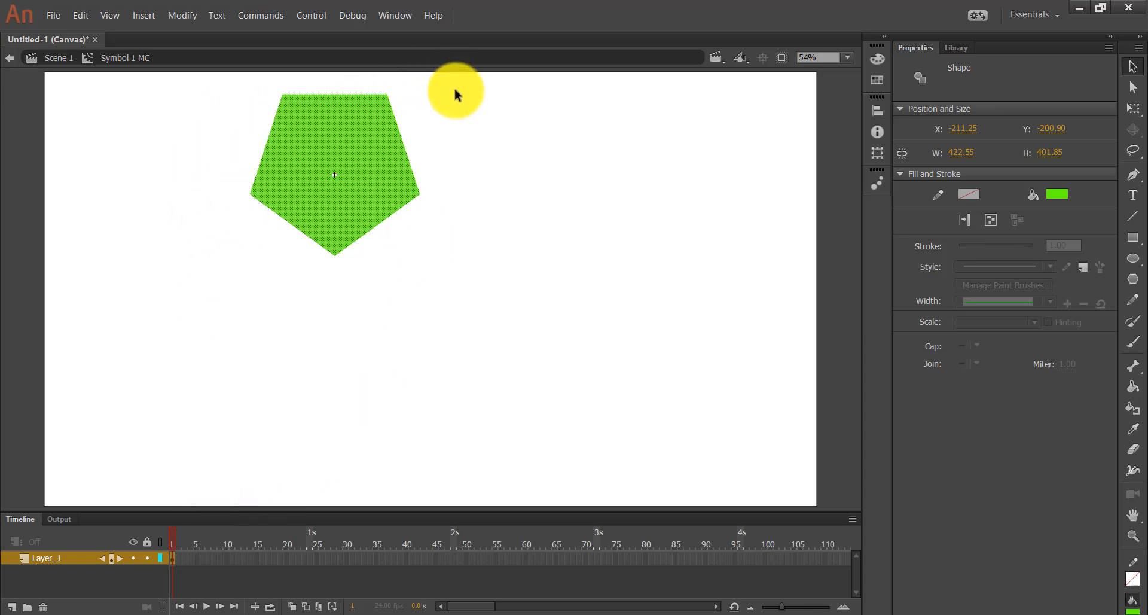
{"action": "key", "text": "z"}
{"action": "left_click", "coordinate": [357, 167]}
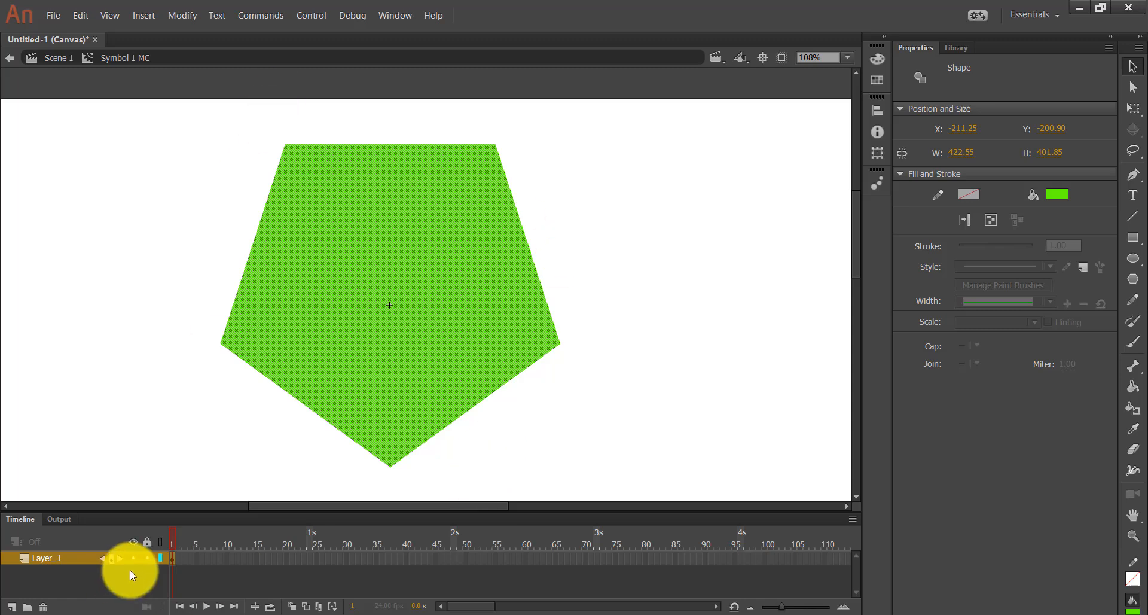
{"action": "left_click", "coordinate": [146, 557]}
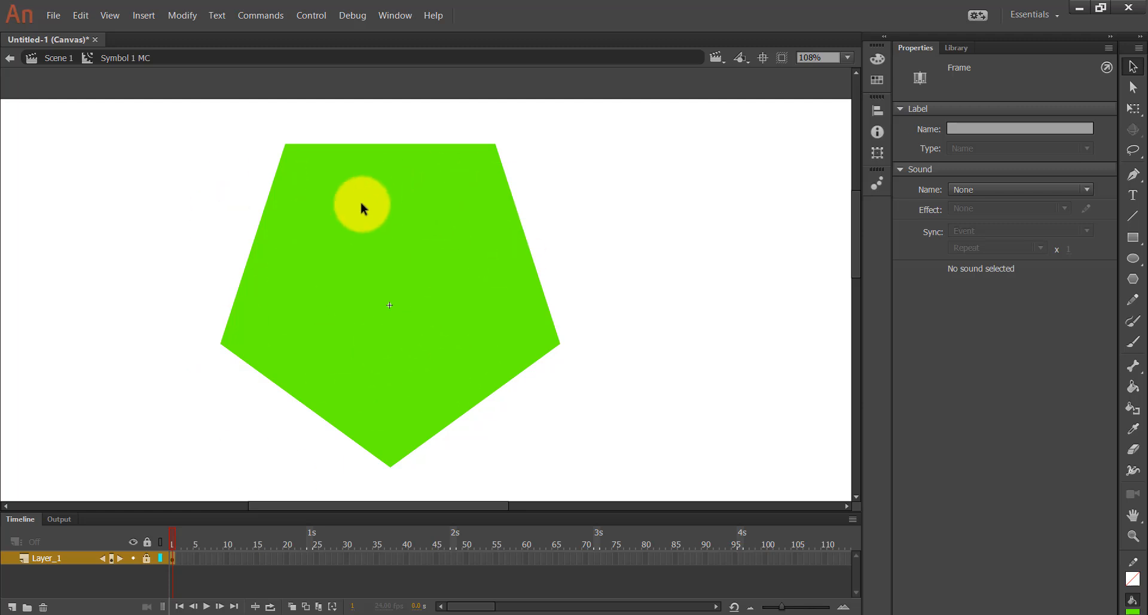
{"action": "left_click", "coordinate": [12, 607]}
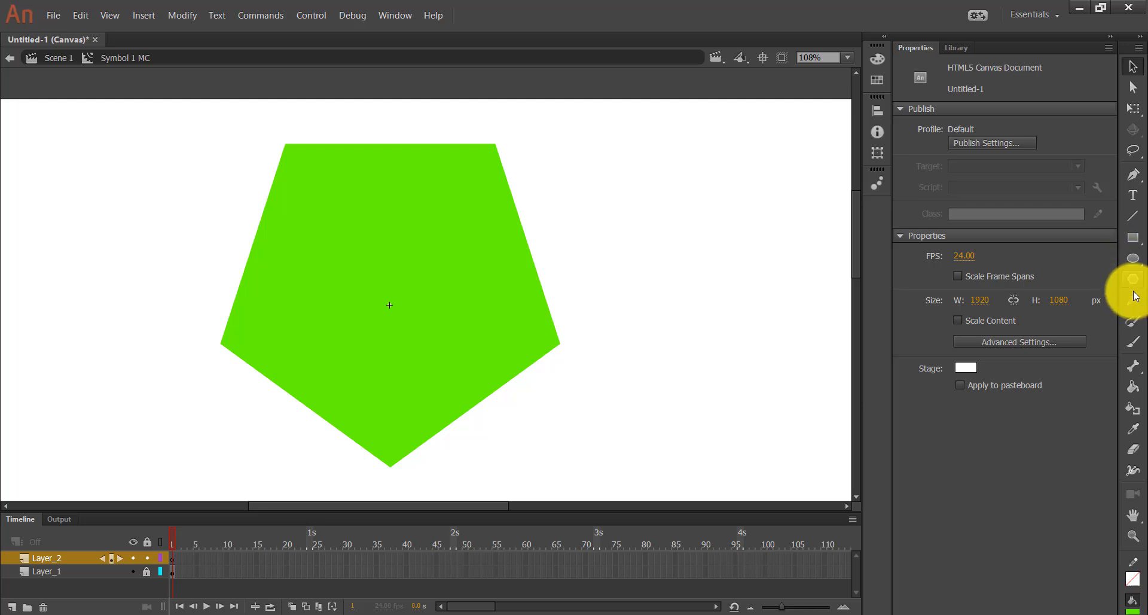
Draw a magenta-filled circle about 93 px wide without a stroke on Layer_2, in the left part of the pentagon.
{"action": "left_click", "coordinate": [1134, 258]}
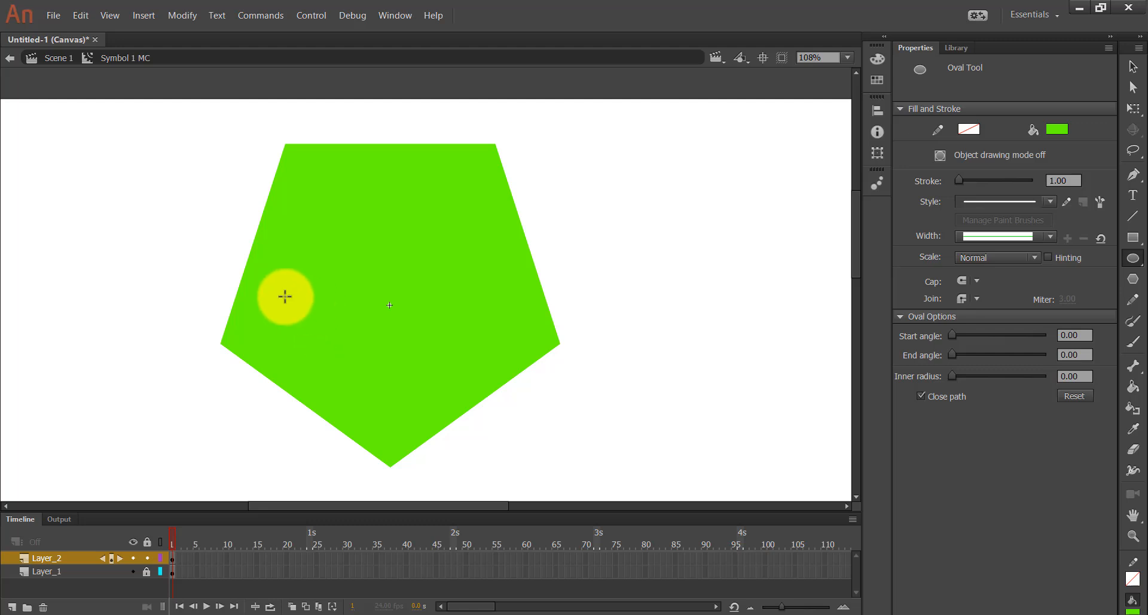
{"action": "left_click", "coordinate": [1053, 127]}
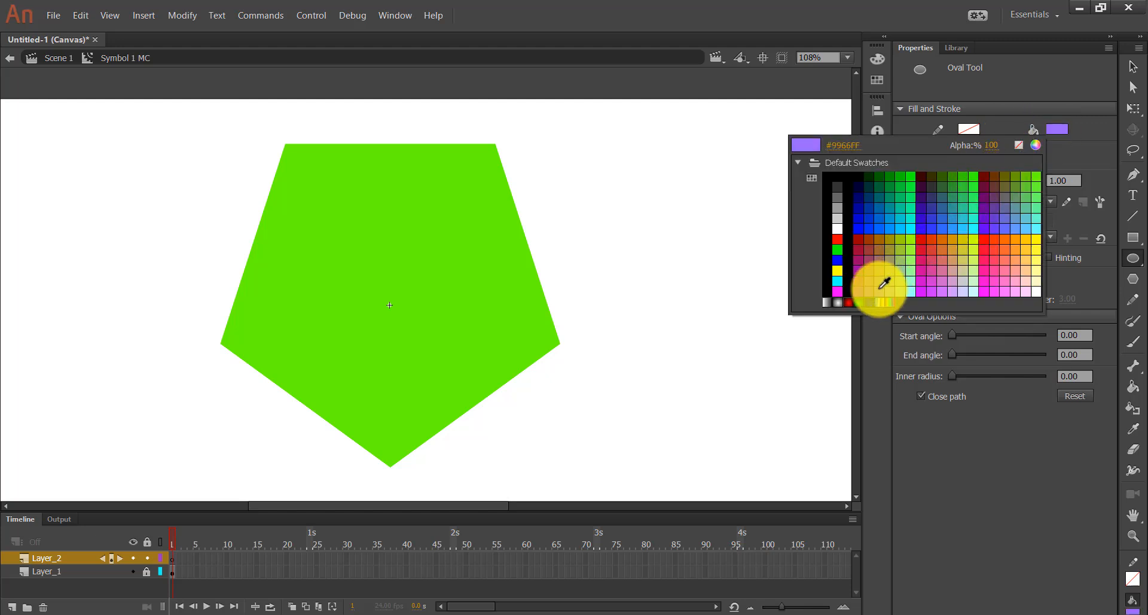
{"action": "left_click", "coordinate": [919, 292]}
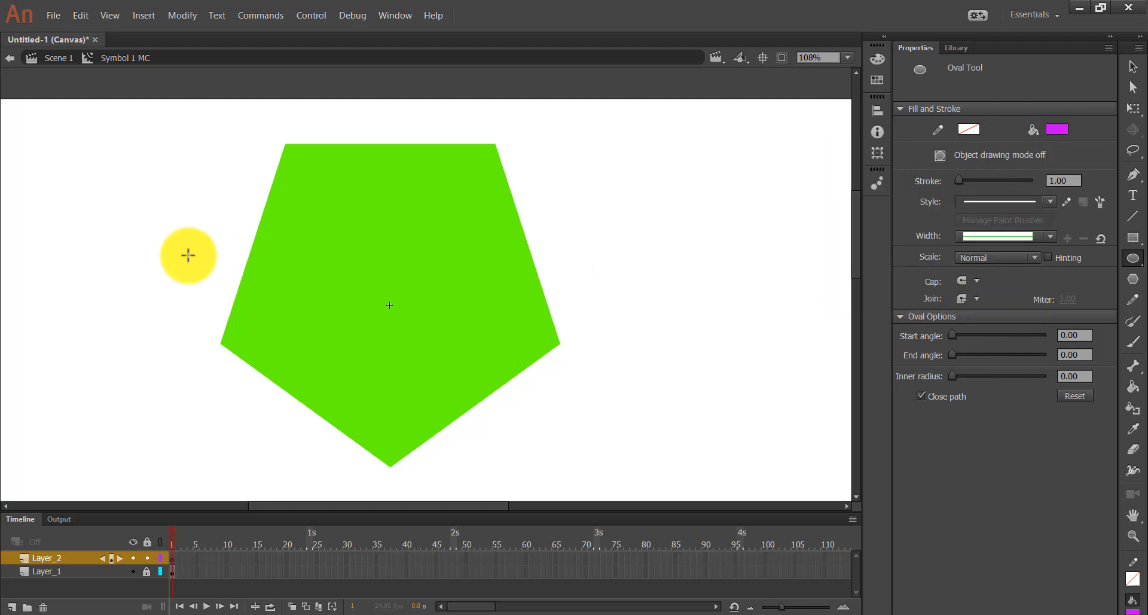
{"action": "left_click_drag", "start_coordinate": [277, 234], "coordinate": [351, 309]}
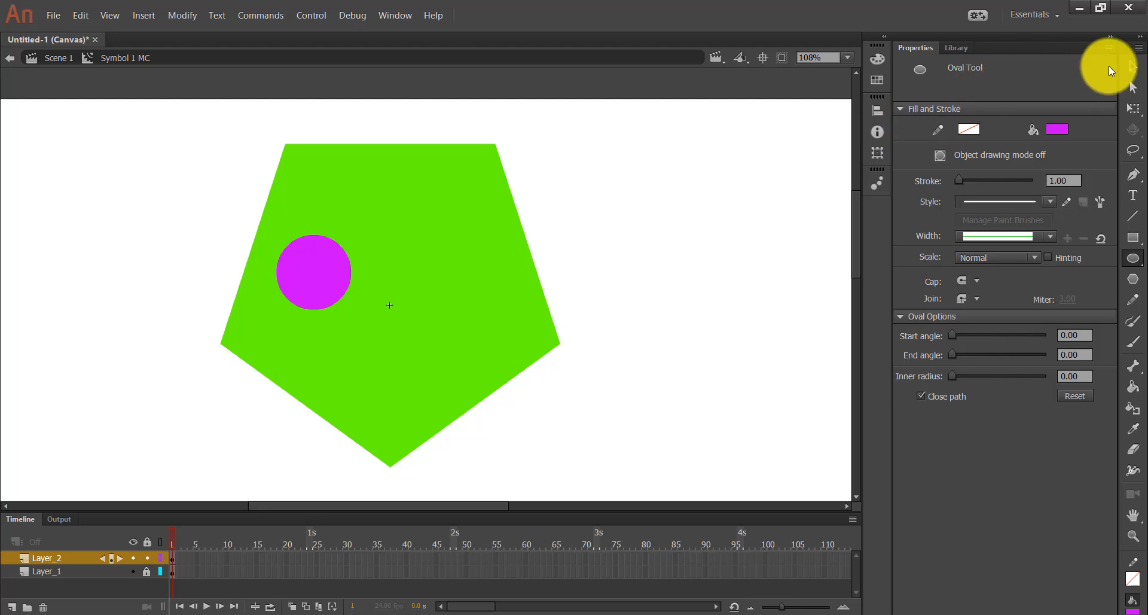
Convert the magenta circle into a Graphic symbol named "Symbol 1".
{"action": "left_click", "coordinate": [1132, 67]}
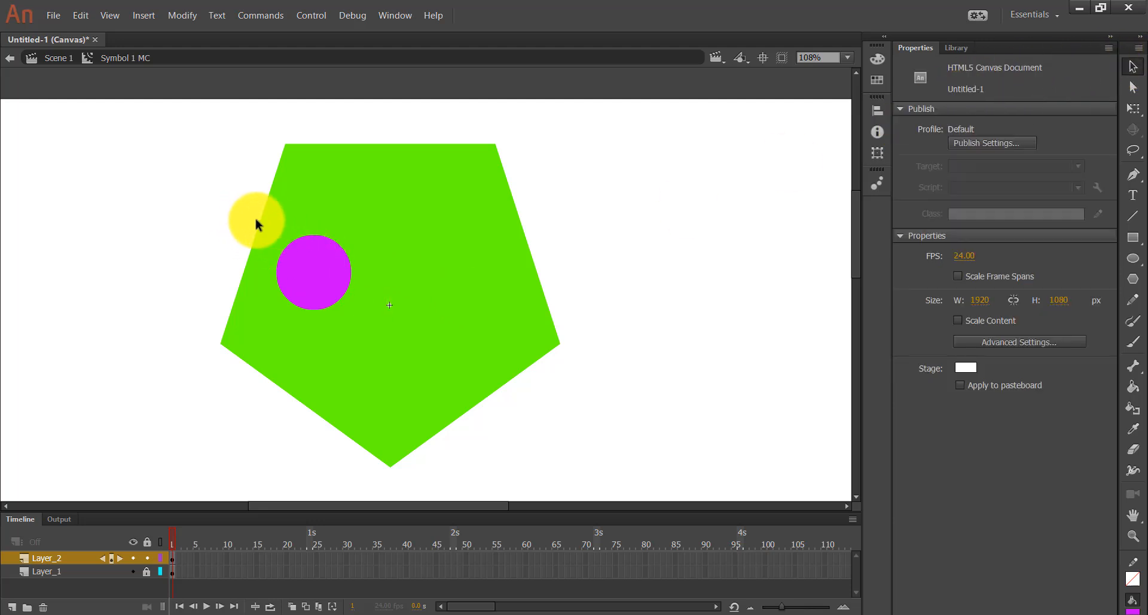
{"action": "left_click_drag", "start_coordinate": [261, 232], "coordinate": [364, 322]}
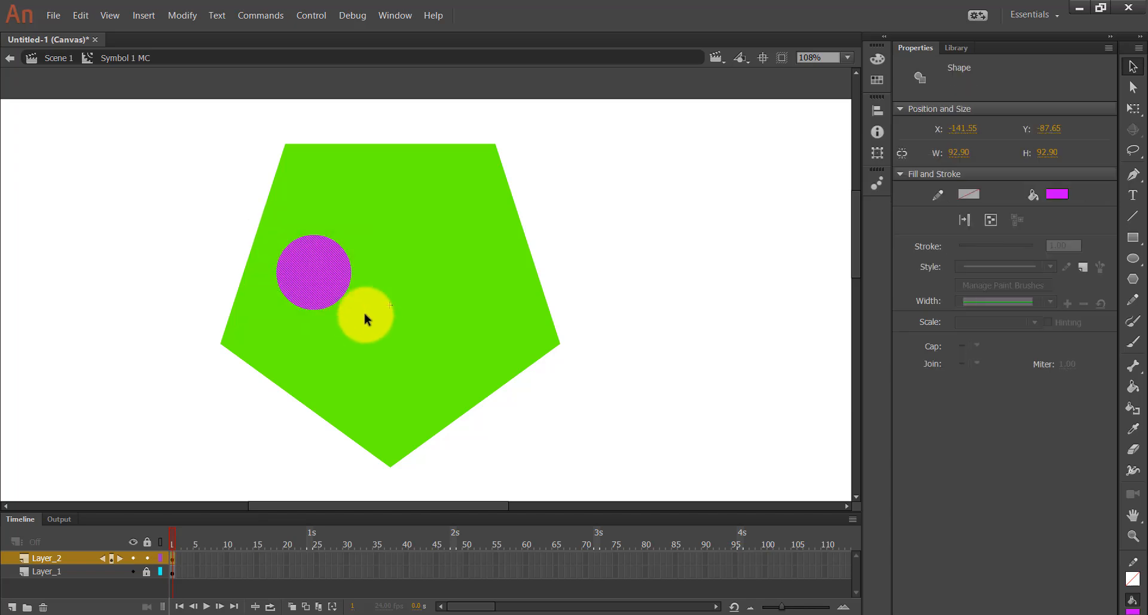
{"action": "right_click", "coordinate": [333, 279]}
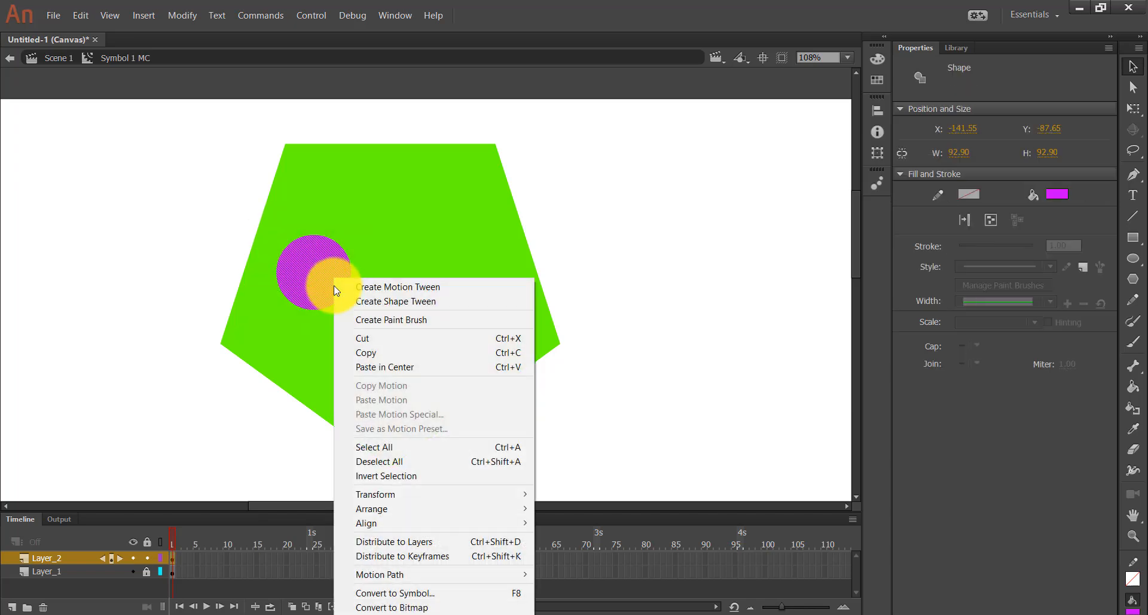
{"action": "left_click", "coordinate": [403, 592]}
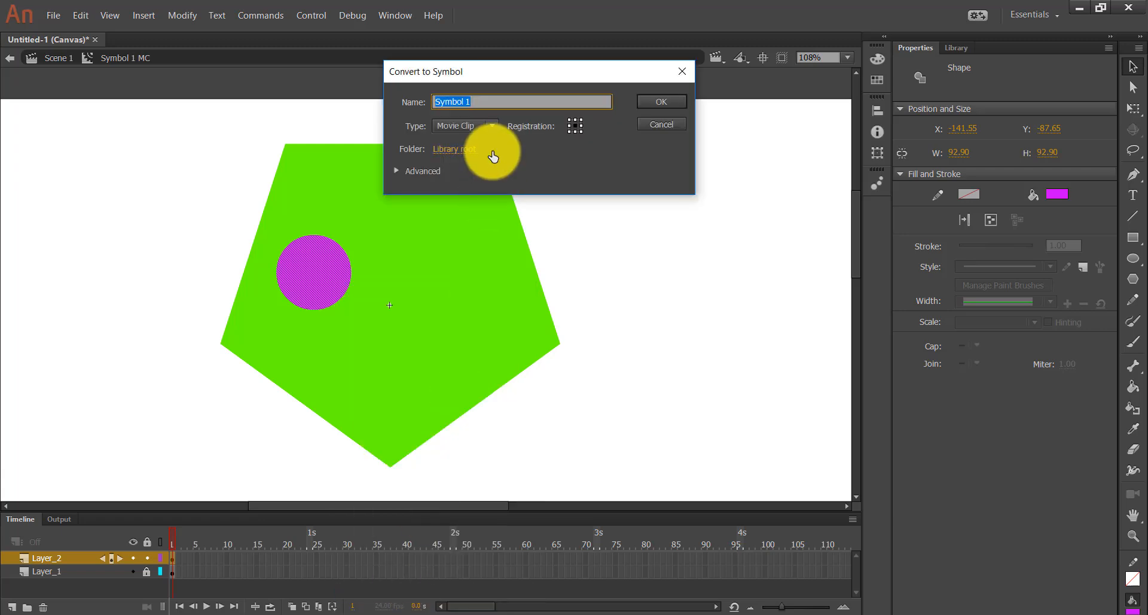
{"action": "left_click", "coordinate": [492, 124]}
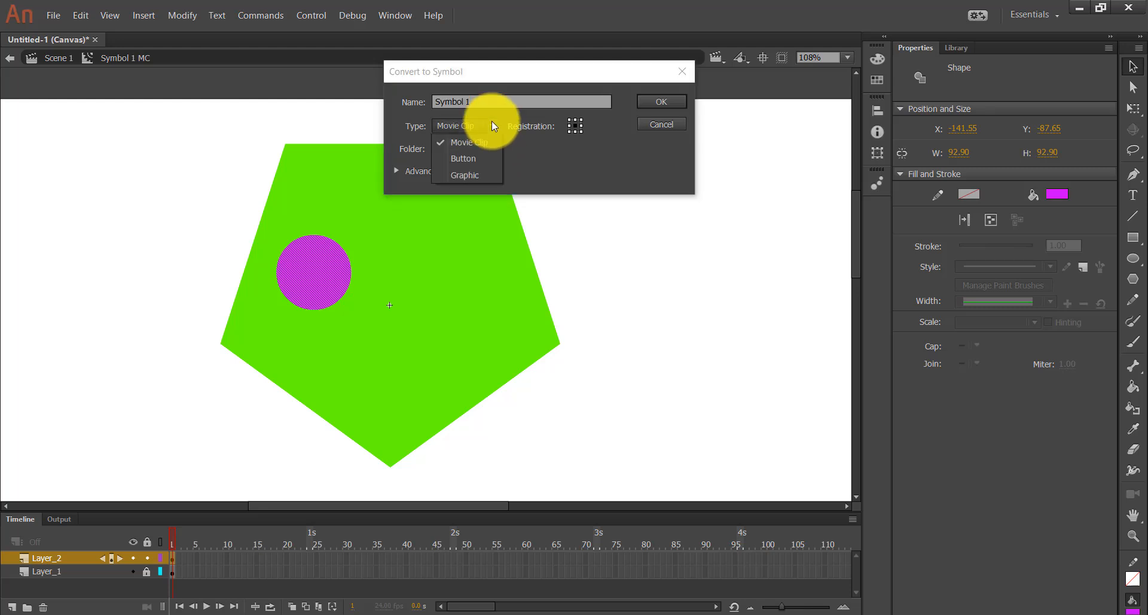
{"action": "left_click", "coordinate": [480, 174]}
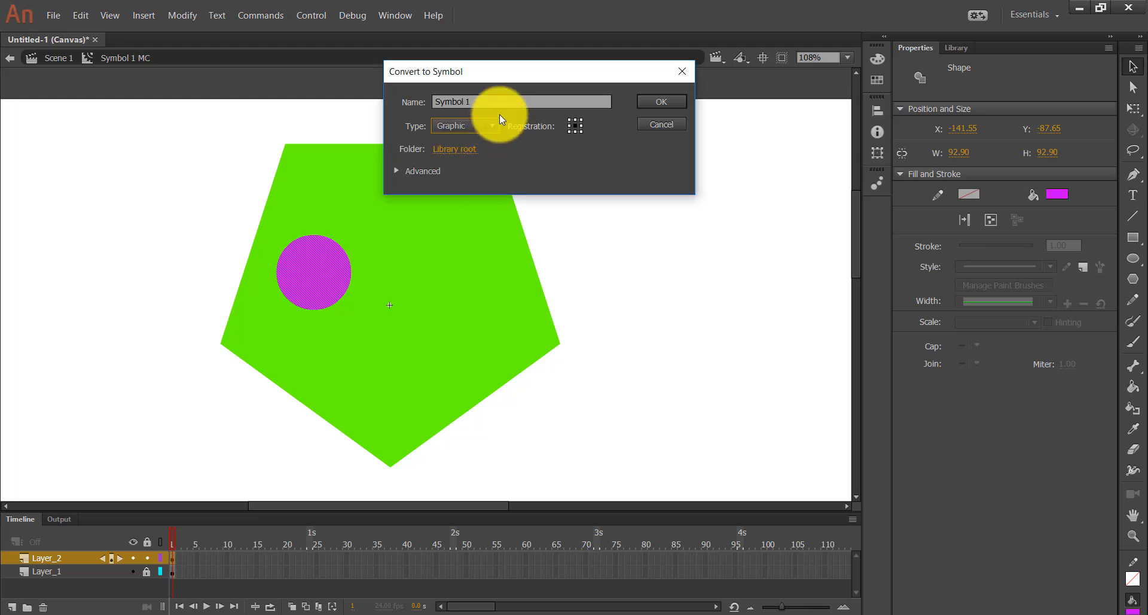
{"action": "left_click", "coordinate": [675, 100]}
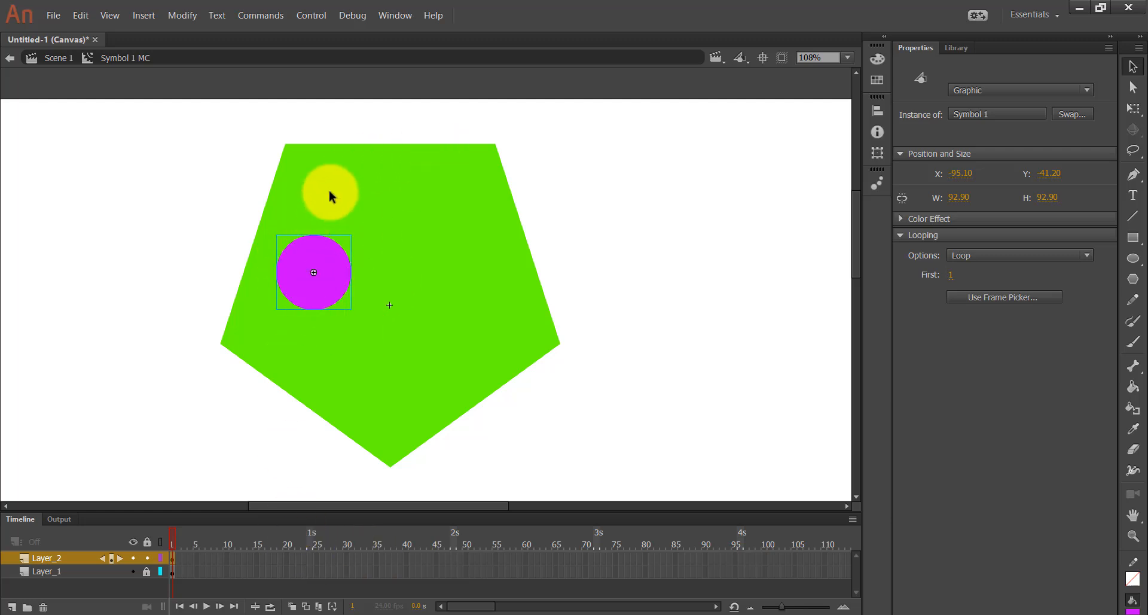
Create a motion tween for the circle on Layer_2 and extend Layer_1 with frames up to frame 24.
{"action": "right_click", "coordinate": [310, 556]}
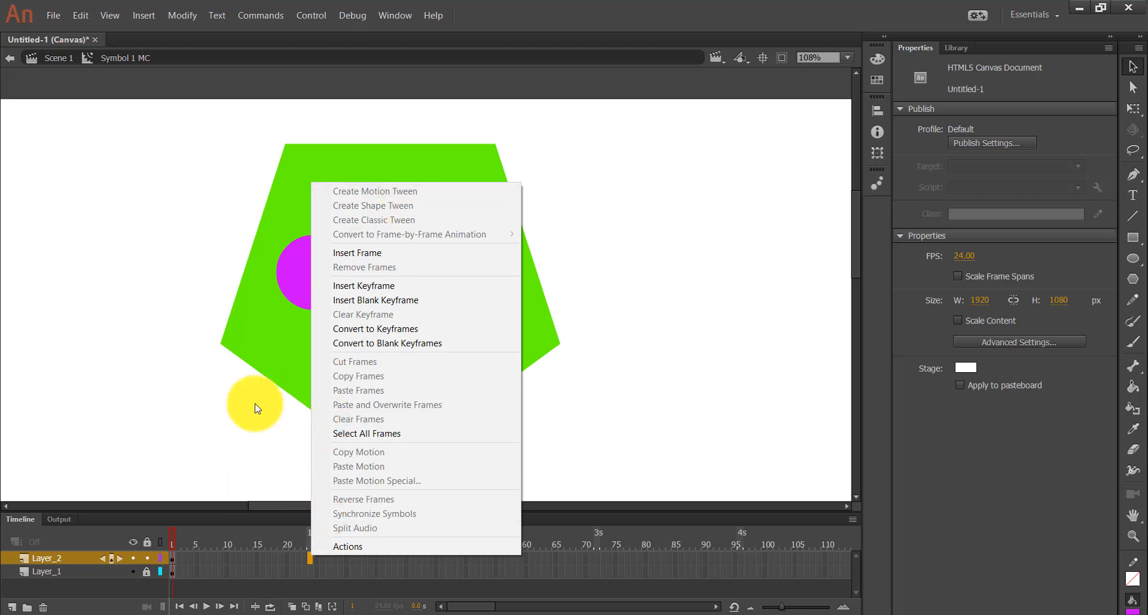
{"action": "left_click", "coordinate": [170, 558]}
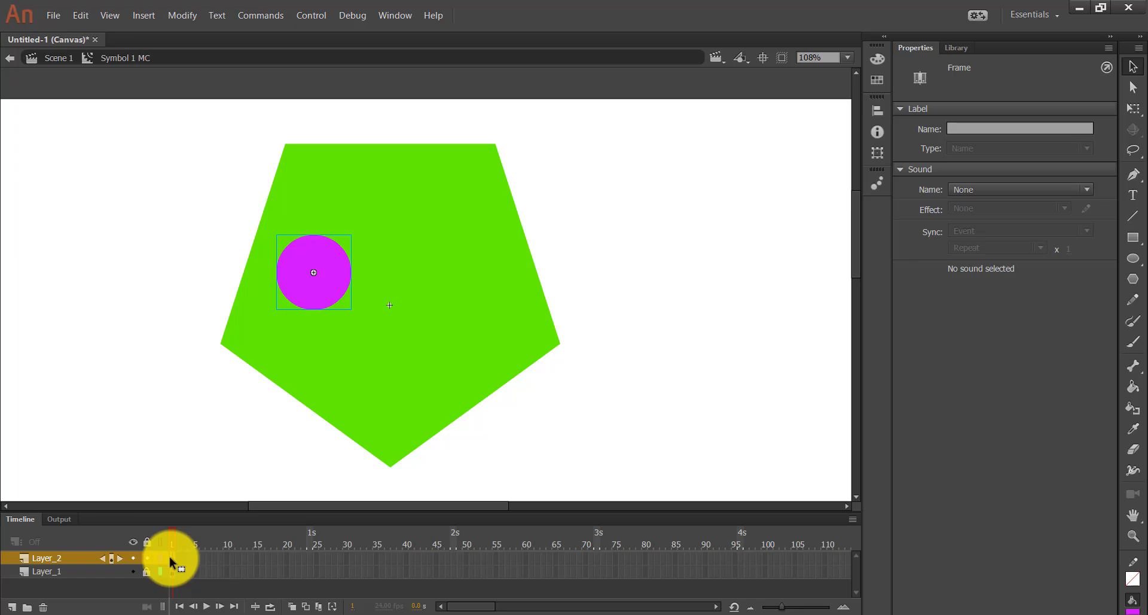
{"action": "right_click", "coordinate": [170, 558]}
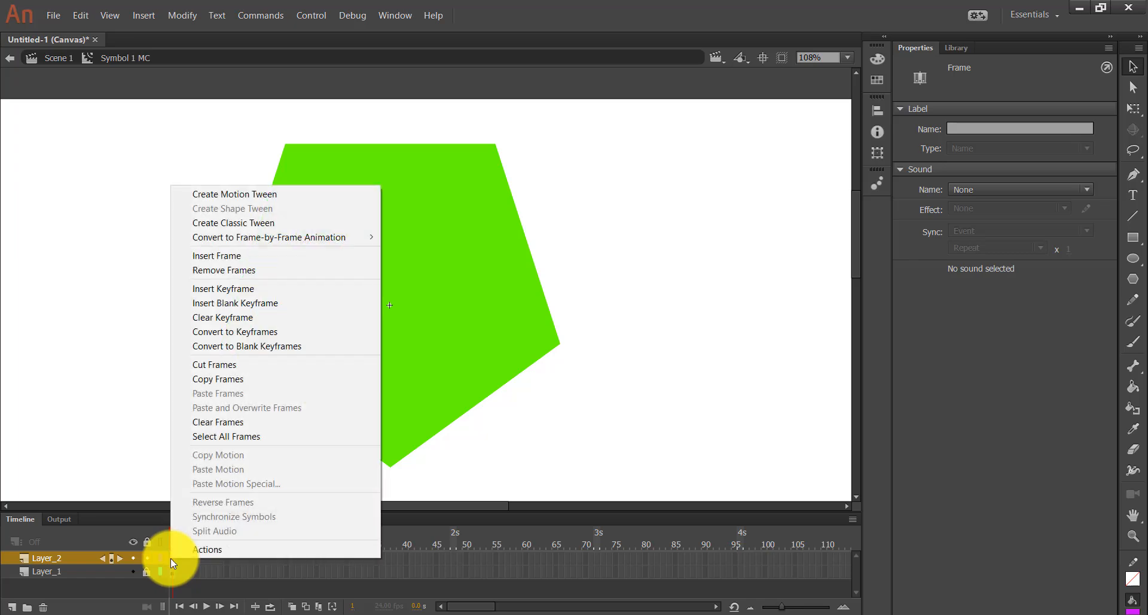
{"action": "left_click", "coordinate": [280, 202]}
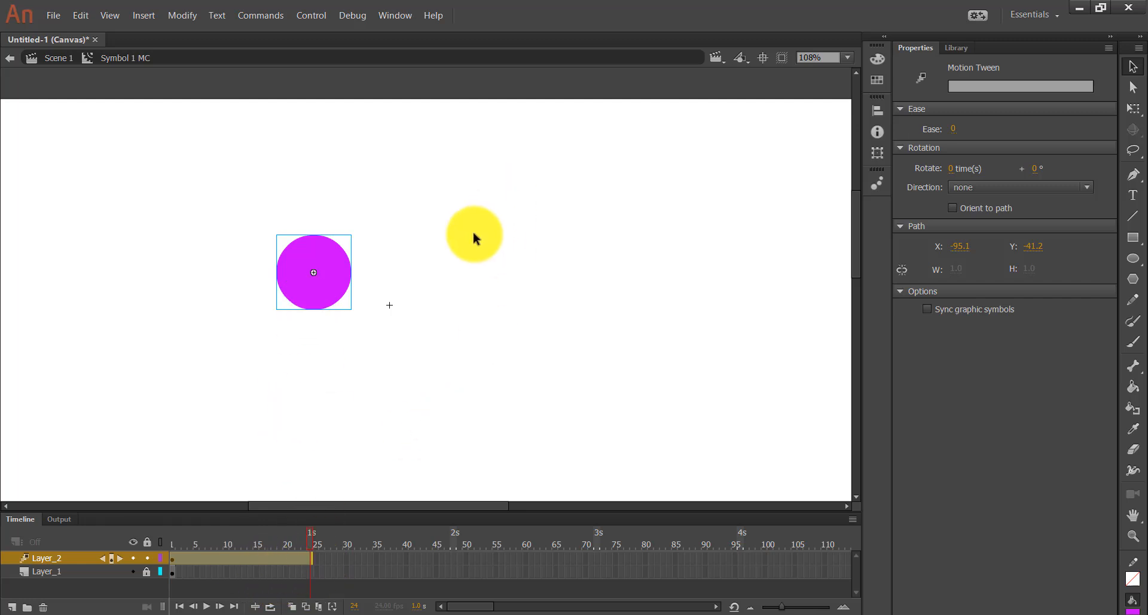
{"action": "right_click", "coordinate": [310, 572]}
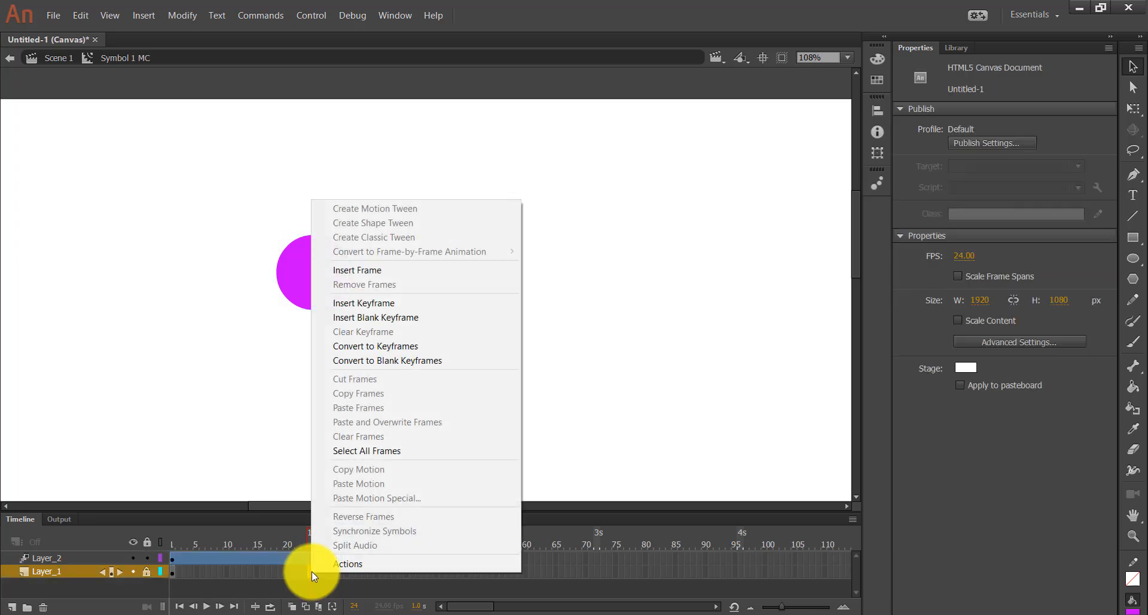
{"action": "left_click", "coordinate": [395, 274]}
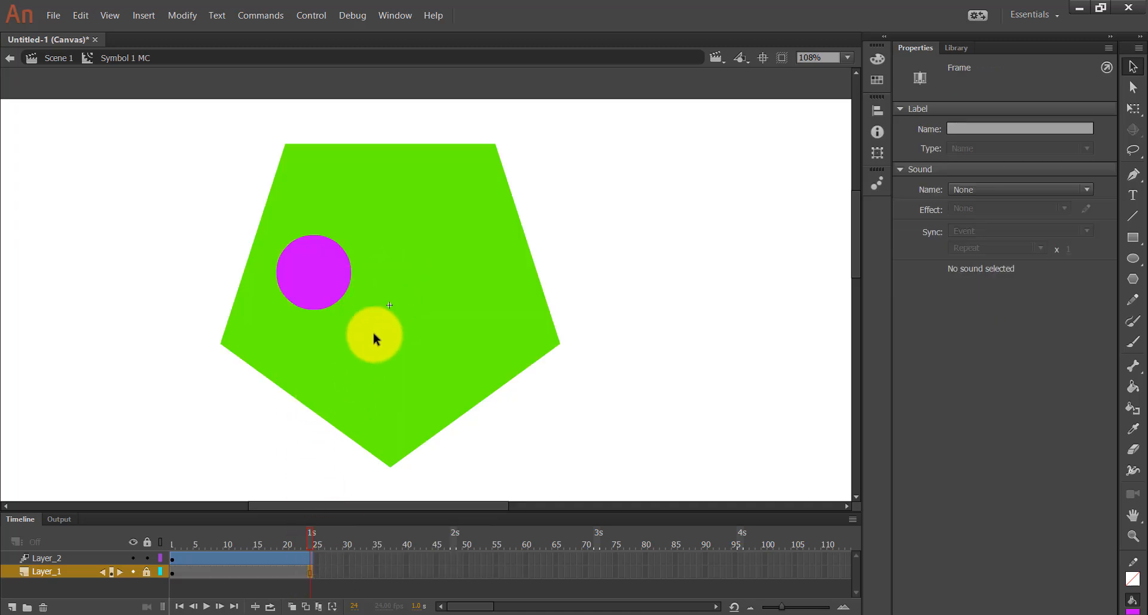
Add a keyframe at frame 24 of the Layer_2 tween that repeats the circle's starting position.
{"action": "left_click", "coordinate": [172, 560]}
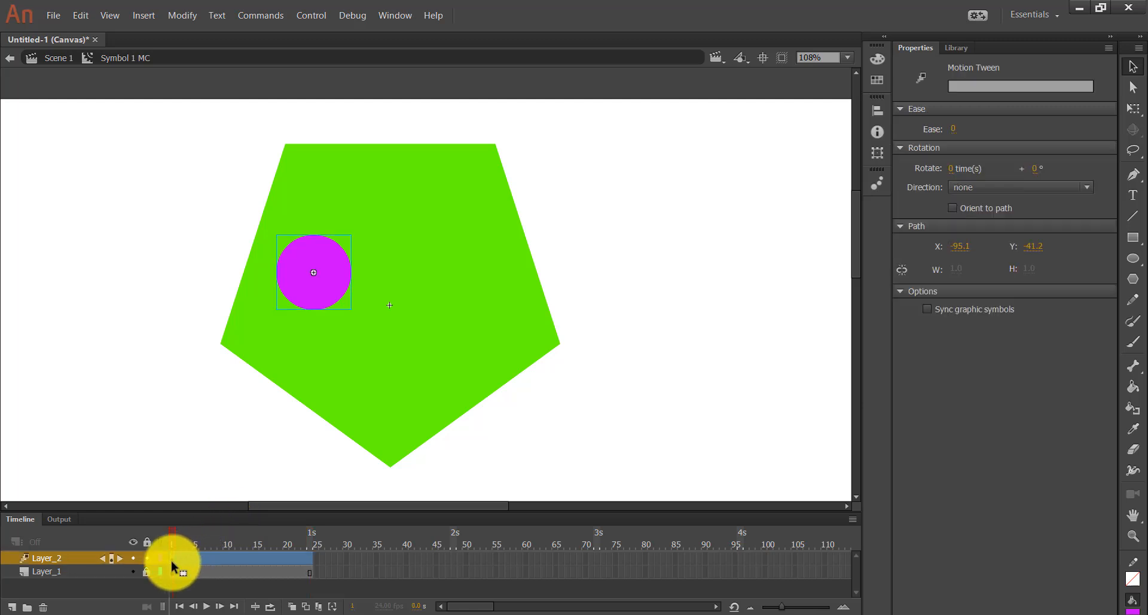
{"action": "left_click_drag", "start_coordinate": [303, 558], "coordinate": [309, 560]}
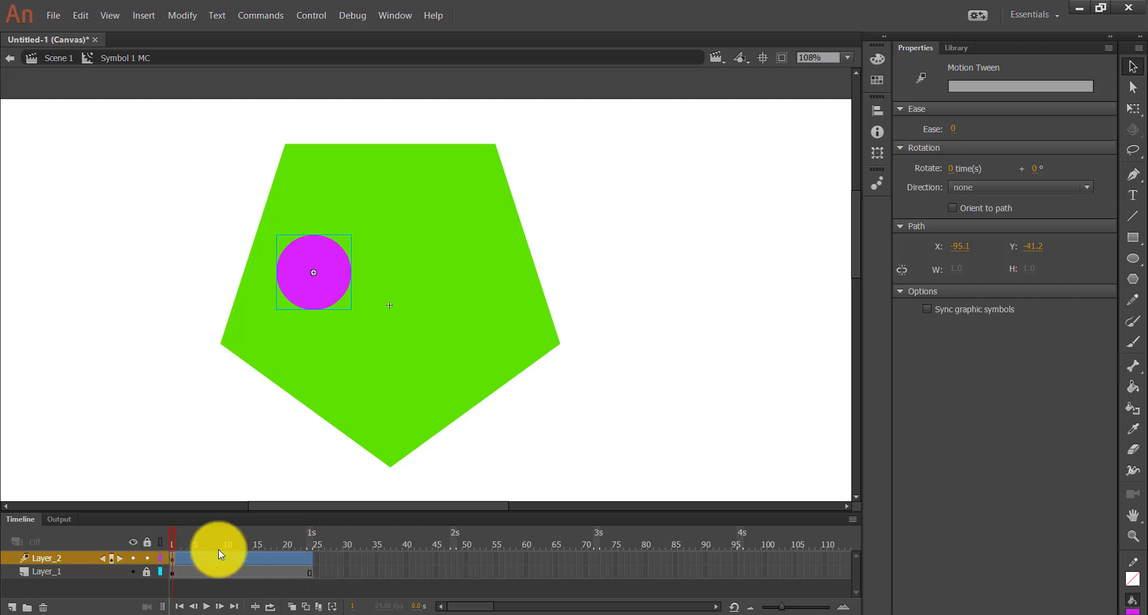
{"action": "left_click_drag", "start_coordinate": [171, 538], "coordinate": [314, 535]}
{"action": "left_click", "coordinate": [305, 555]}
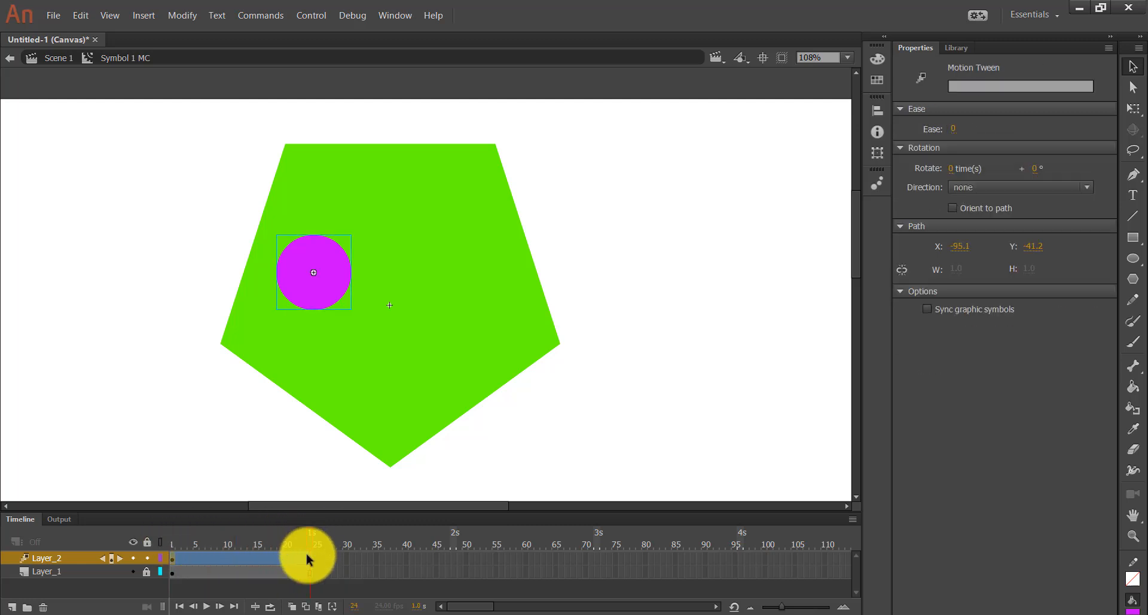
{"action": "left_click", "coordinate": [172, 557]}
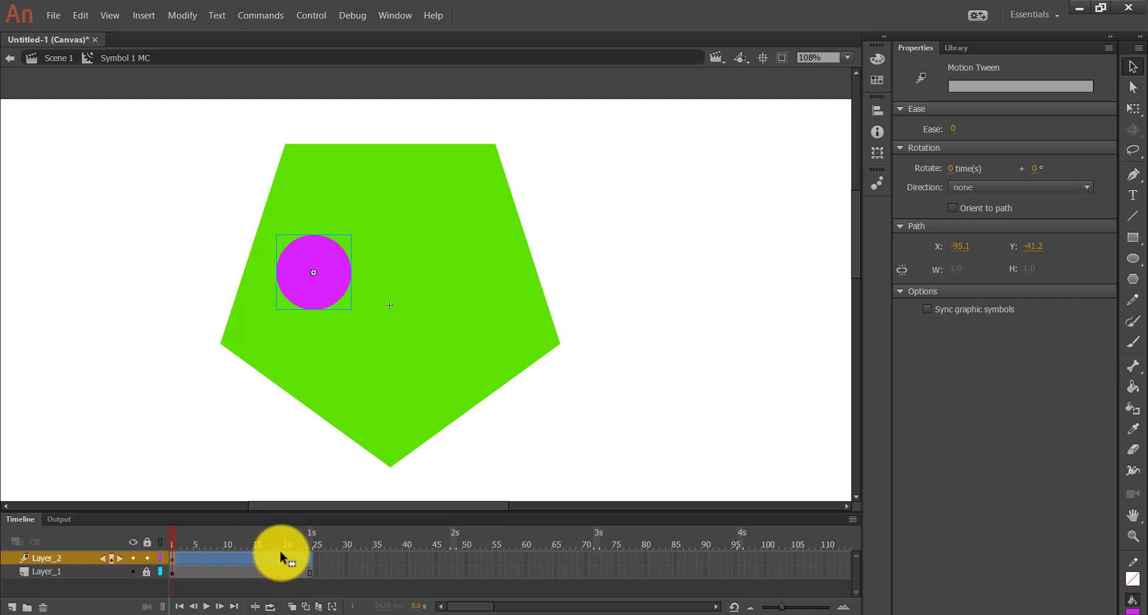
{"action": "left_click", "coordinate": [307, 556]}
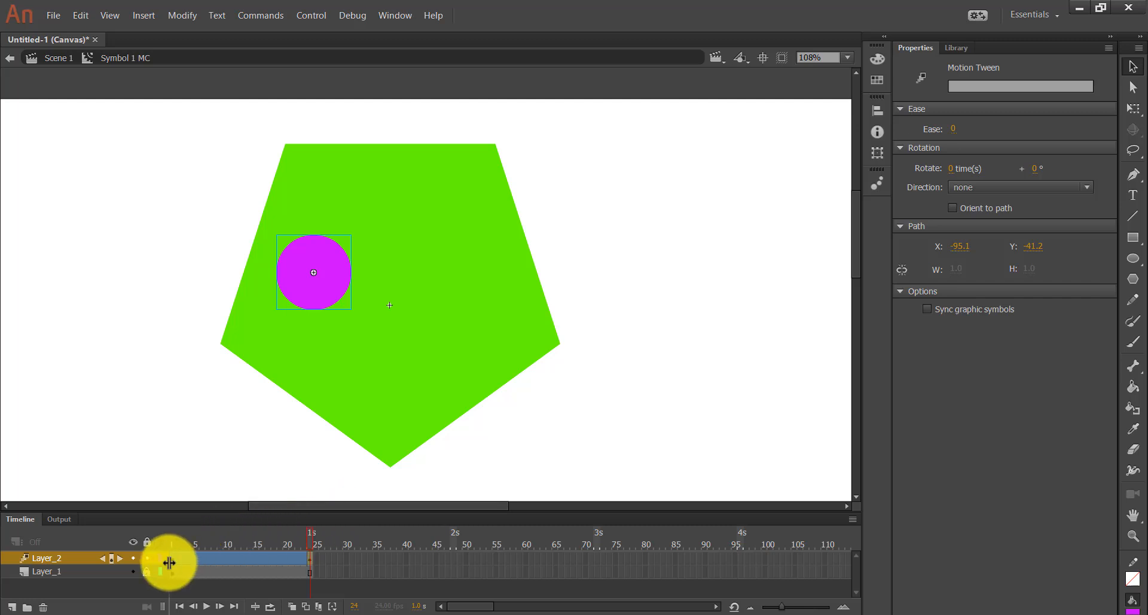
Move the circle right to about X 102 at frame 13 and up to about X 3, Y -146 at frame 7.
{"action": "left_click", "coordinate": [243, 543]}
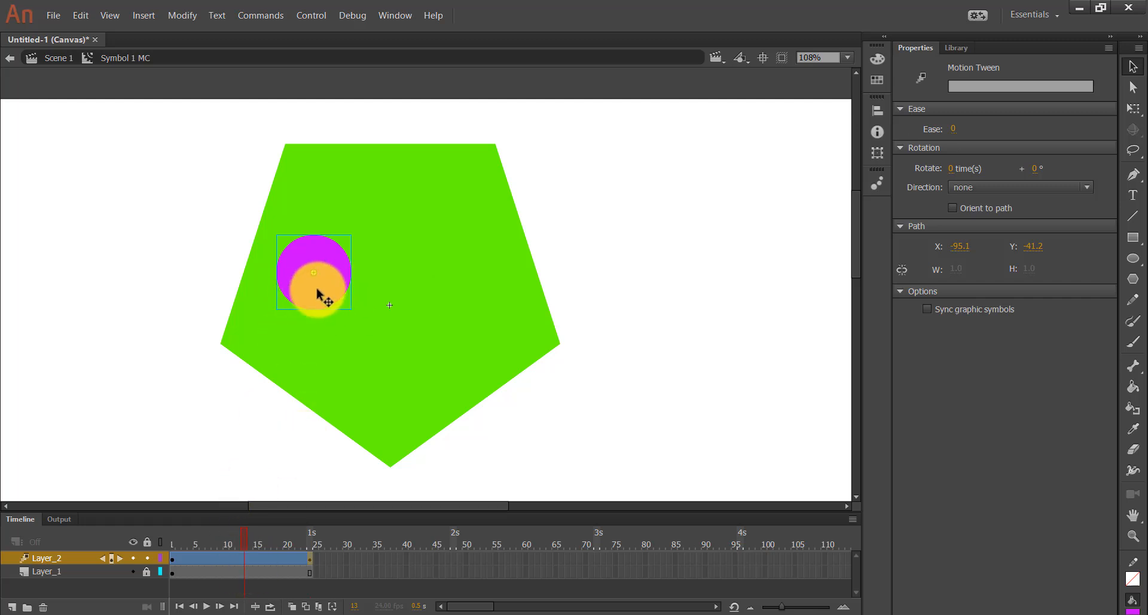
{"action": "left_click_drag", "start_coordinate": [317, 290], "coordinate": [475, 289]}
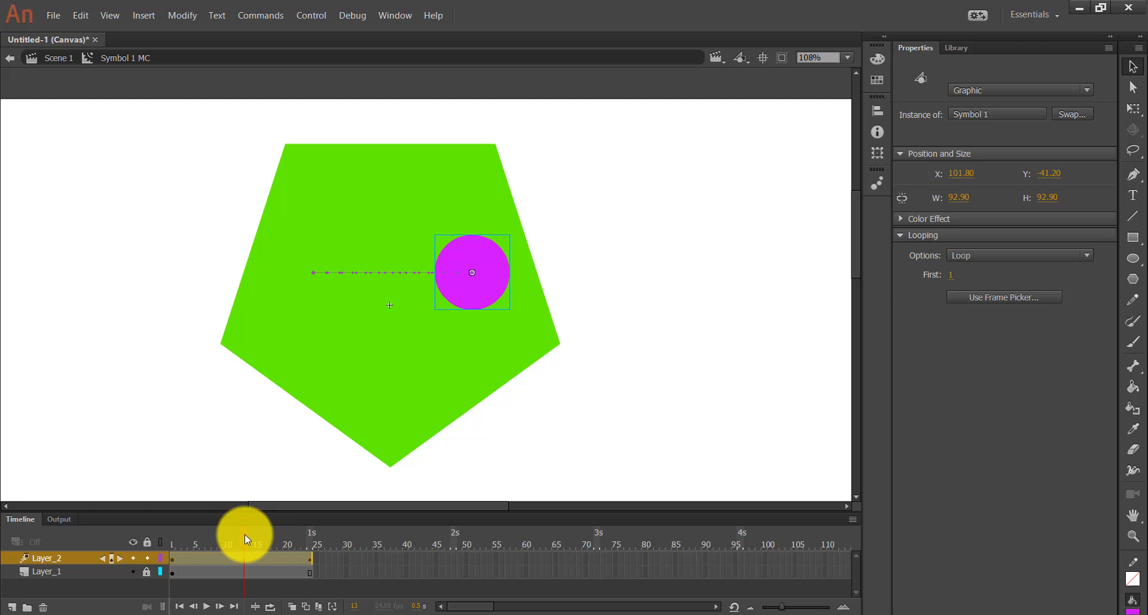
{"action": "left_click_drag", "start_coordinate": [246, 533], "coordinate": [206, 539]}
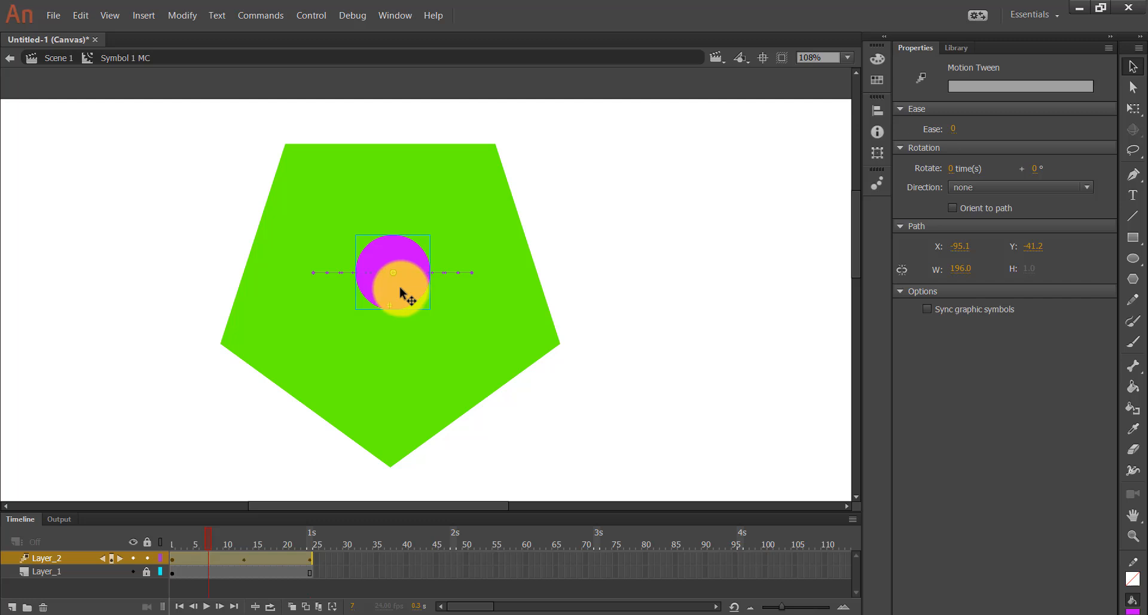
{"action": "left_click_drag", "start_coordinate": [399, 286], "coordinate": [396, 202]}
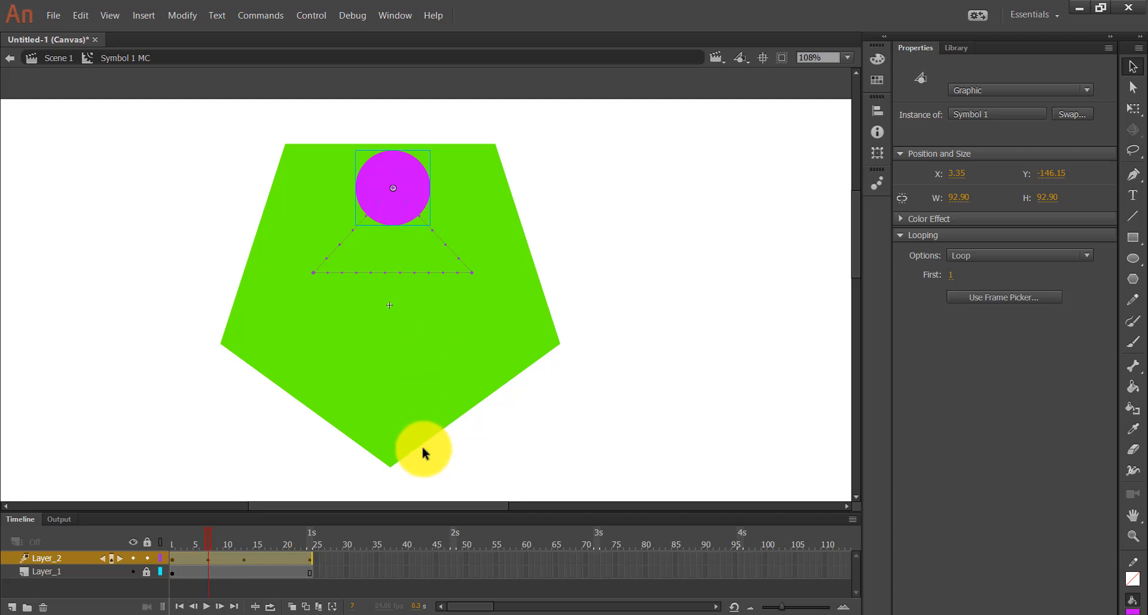
Move the circle down to about X -6, Y 113 at frame 19 of the Layer_2 tween and play the animation.
{"action": "left_click", "coordinate": [282, 535]}
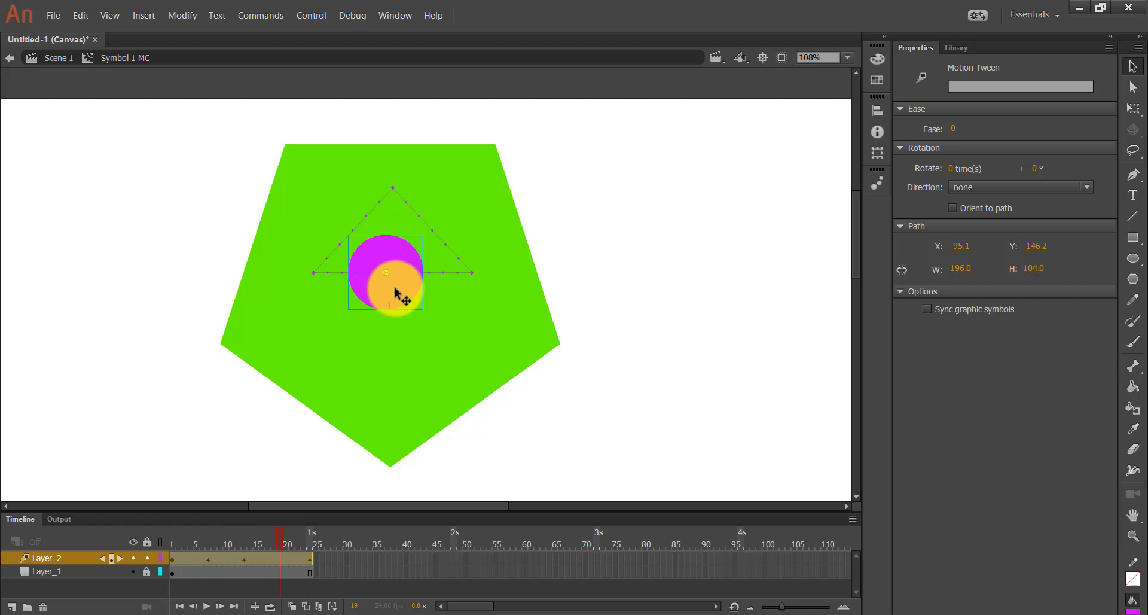
{"action": "left_click_drag", "start_coordinate": [393, 286], "coordinate": [406, 418]}
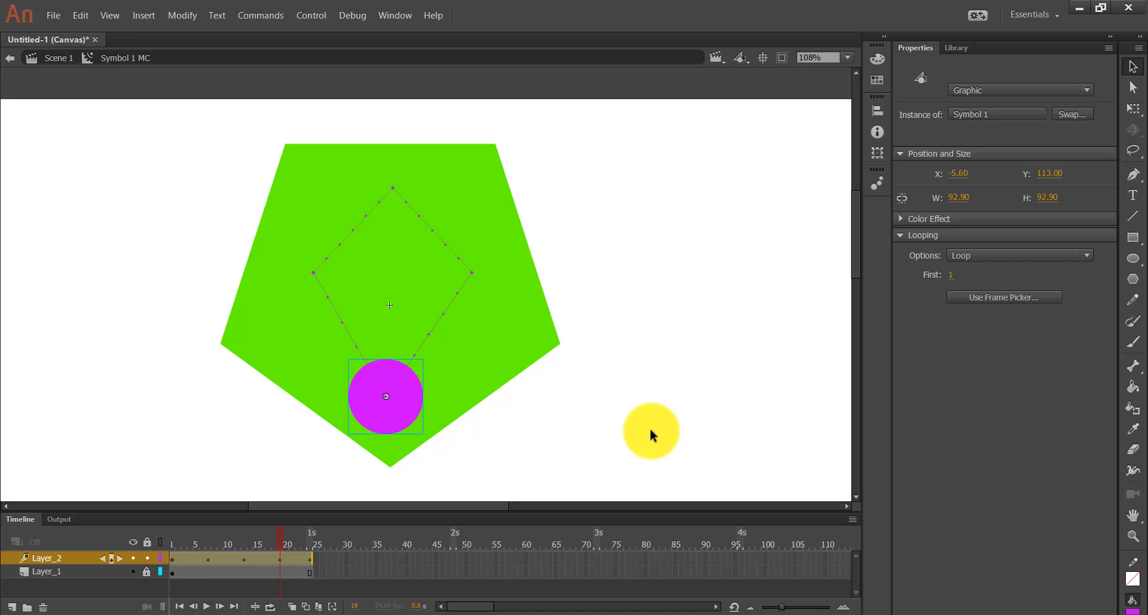
{"action": "key", "text": "Return"}
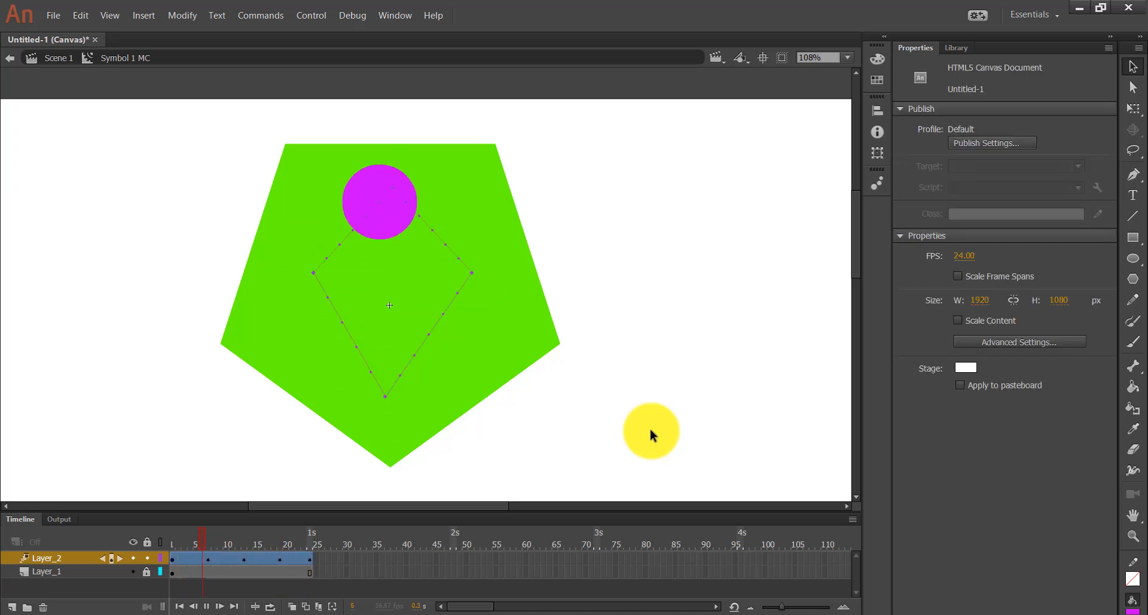
{"action": "key", "text": "Return"}
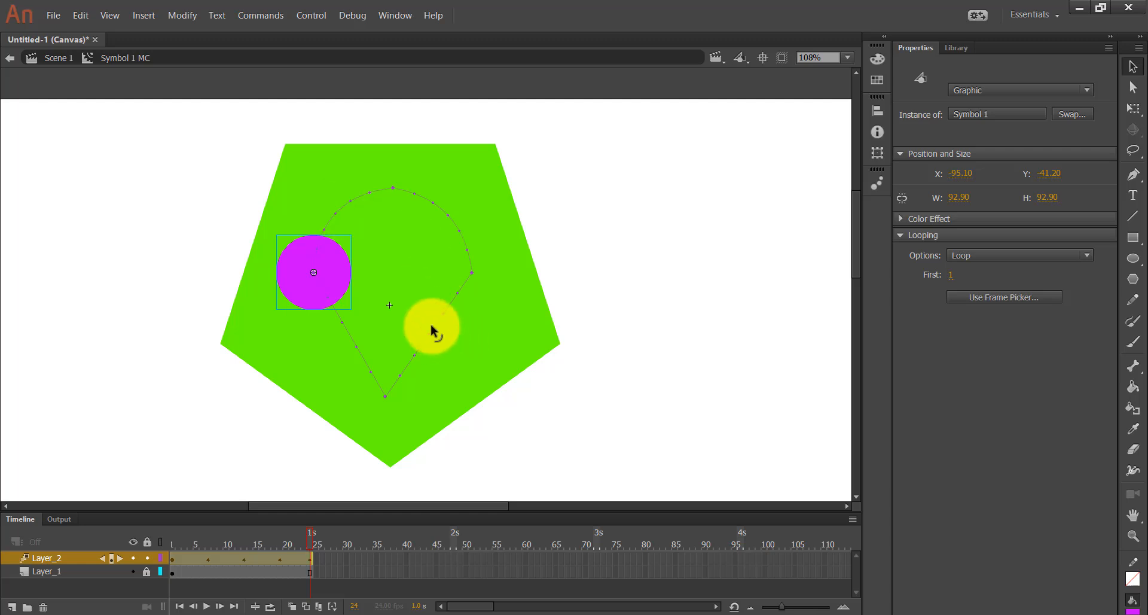
Bend the motion path's two lower segments outward and level the tangent handles of its lowest point with the Subselection tool.
{"action": "left_click_drag", "start_coordinate": [432, 325], "coordinate": [456, 339]}
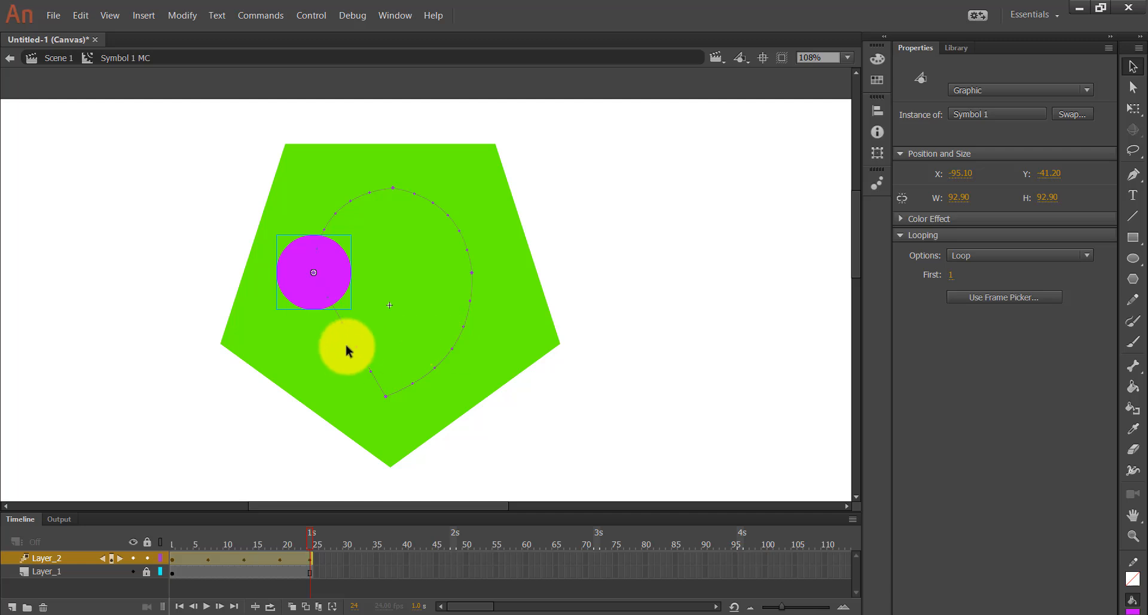
{"action": "left_click_drag", "start_coordinate": [339, 336], "coordinate": [321, 353]}
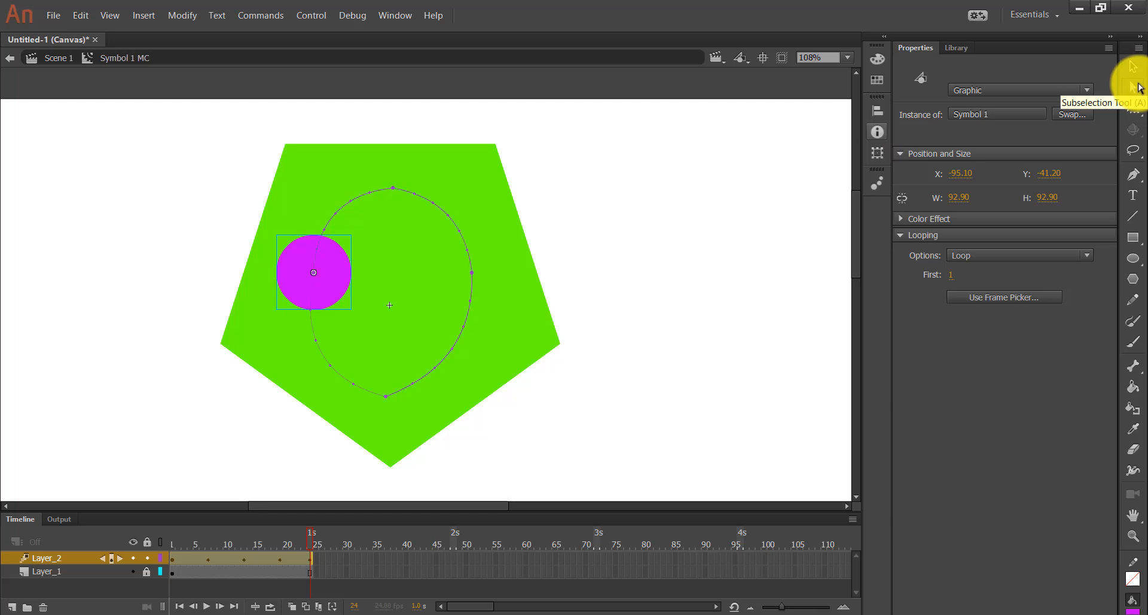
{"action": "left_click", "coordinate": [1140, 88]}
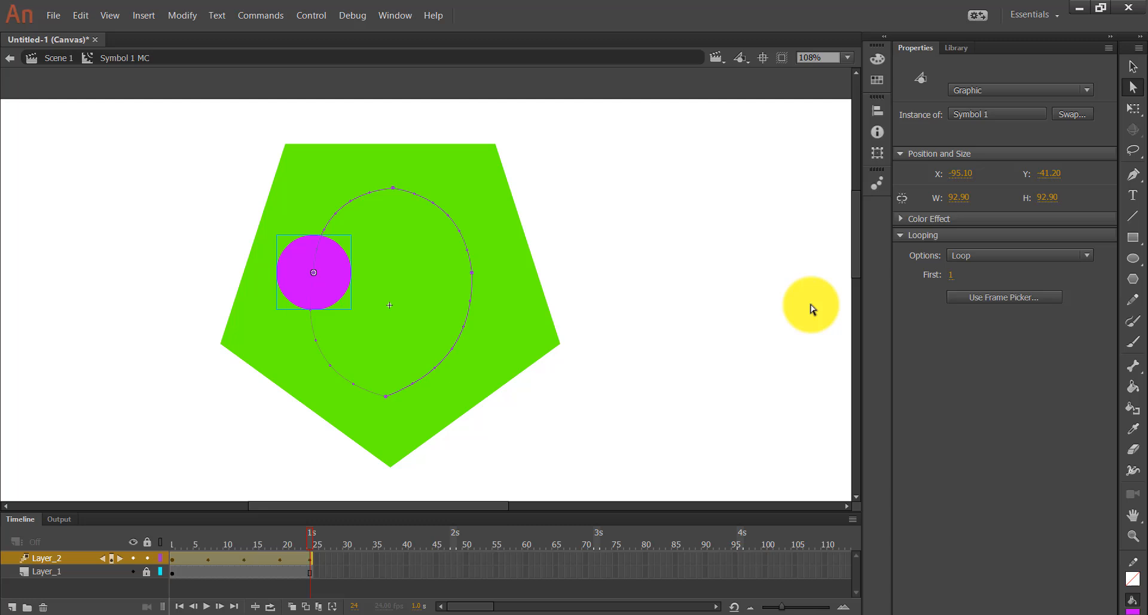
{"action": "left_click", "coordinate": [386, 400]}
{"action": "left_click_drag", "start_coordinate": [387, 400], "coordinate": [448, 396]}
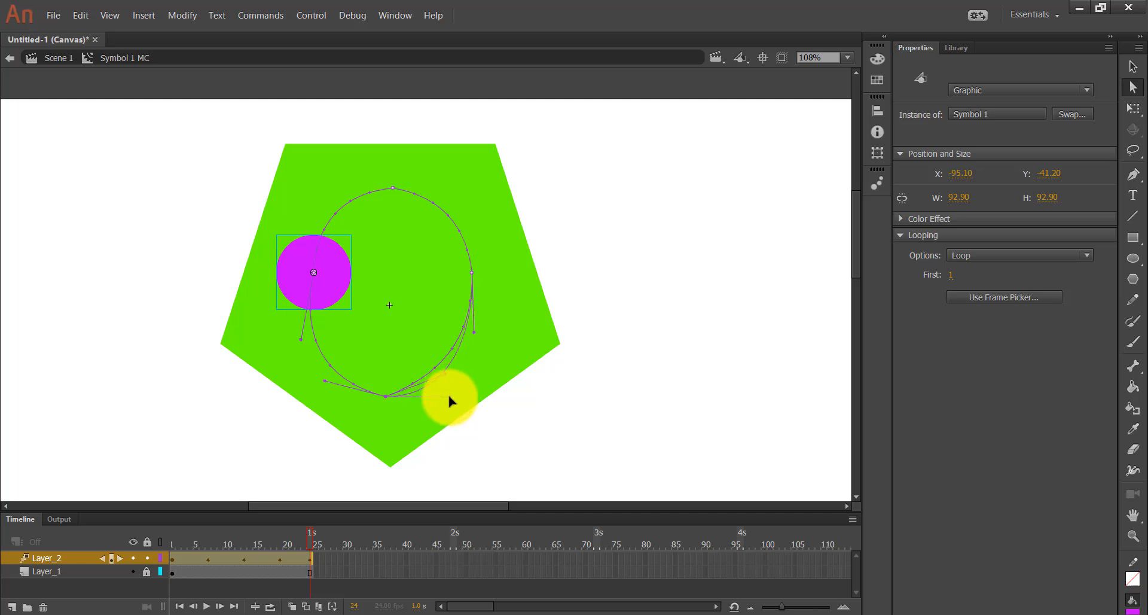
{"action": "left_click", "coordinate": [320, 390]}
{"action": "left_click", "coordinate": [384, 397]}
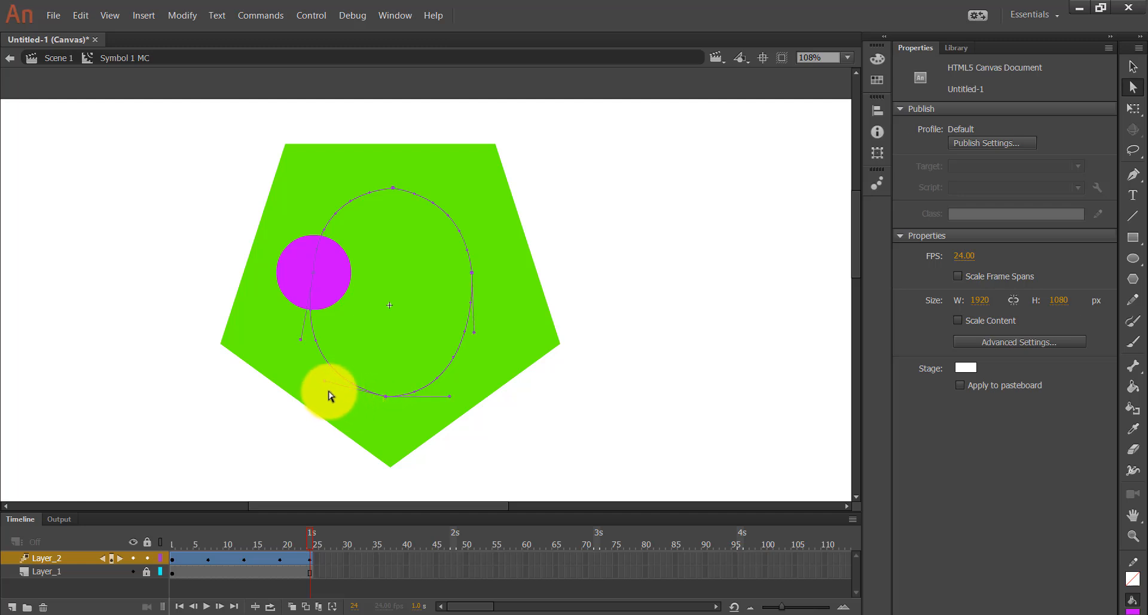
{"action": "left_click_drag", "start_coordinate": [325, 380], "coordinate": [328, 396]}
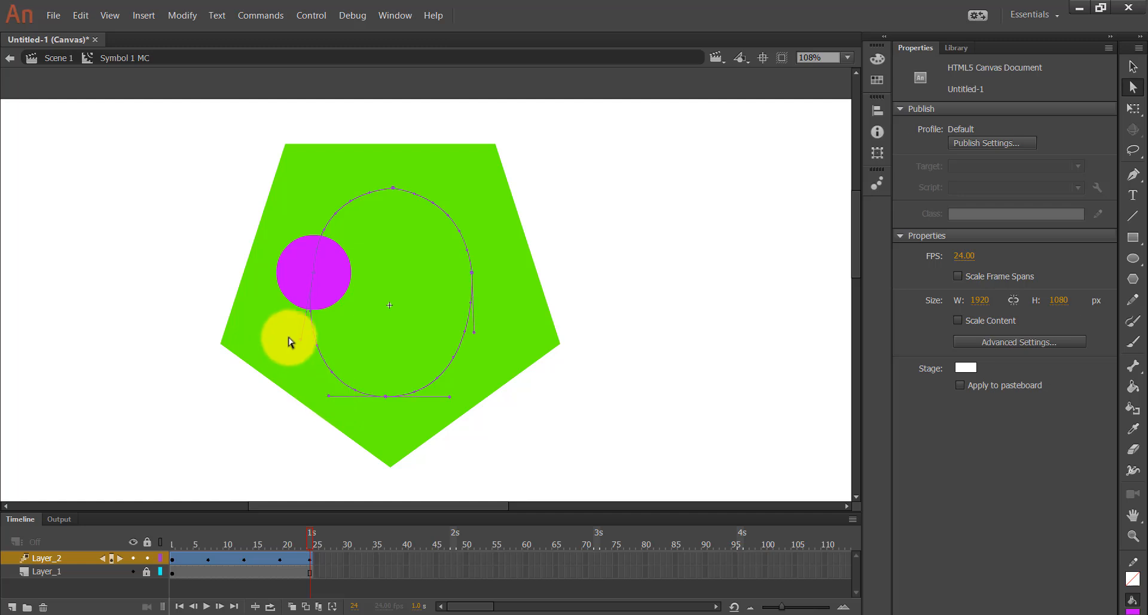
Straighten the tangent handles at the side and top points of the motion path to smooth it, and play the animation.
{"action": "left_click_drag", "start_coordinate": [301, 339], "coordinate": [310, 339]}
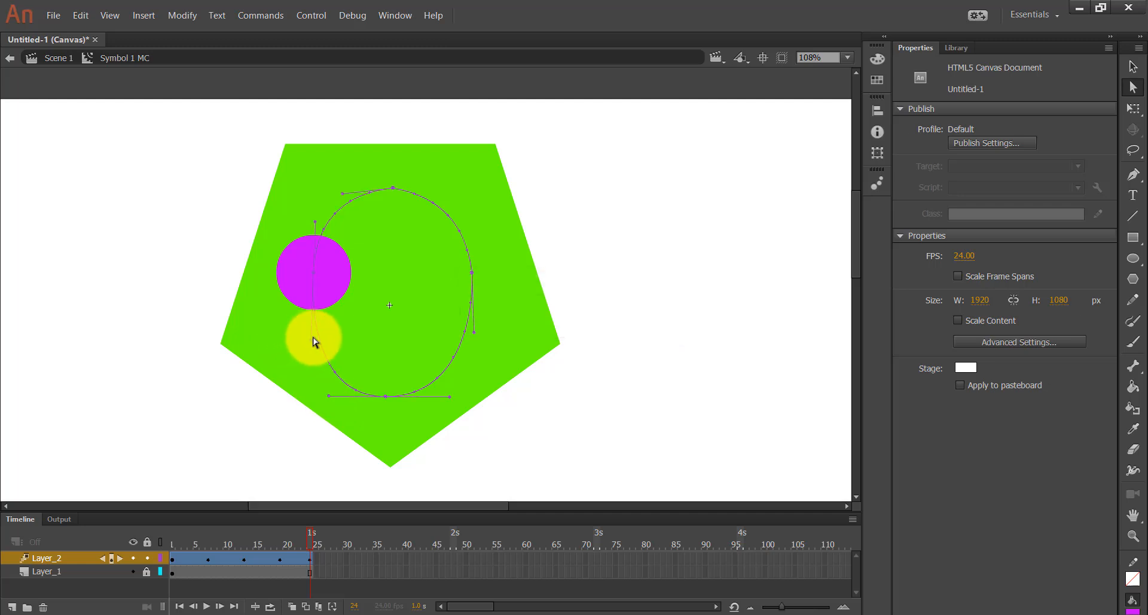
{"action": "left_click_drag", "start_coordinate": [475, 339], "coordinate": [467, 336]}
{"action": "left_click_drag", "start_coordinate": [393, 188], "coordinate": [344, 187]}
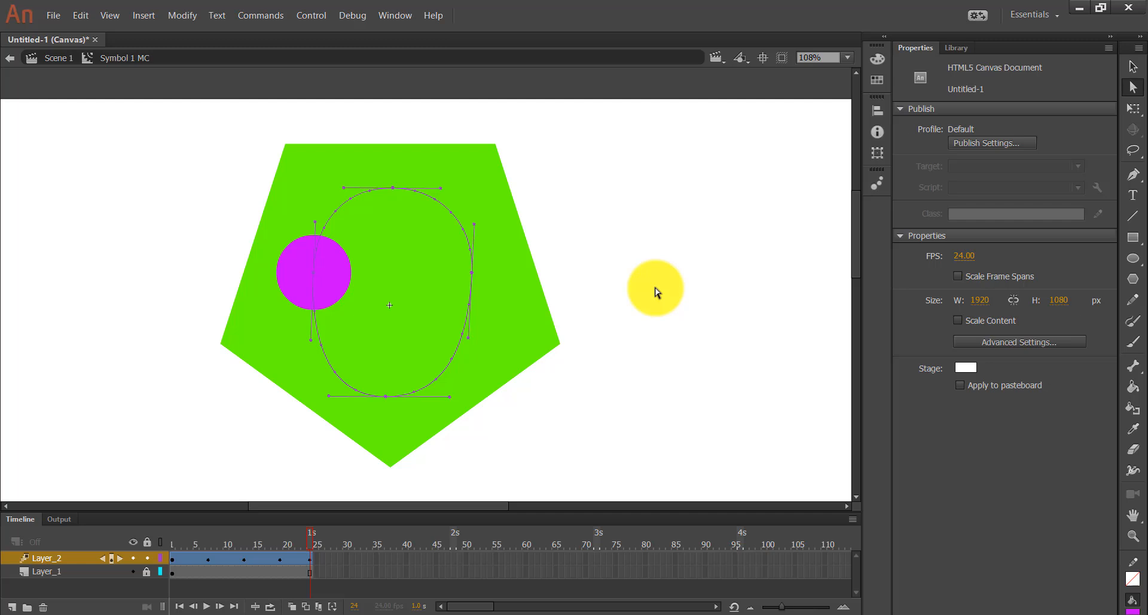
{"action": "key", "text": "Return"}
{"action": "key", "text": "Return"}
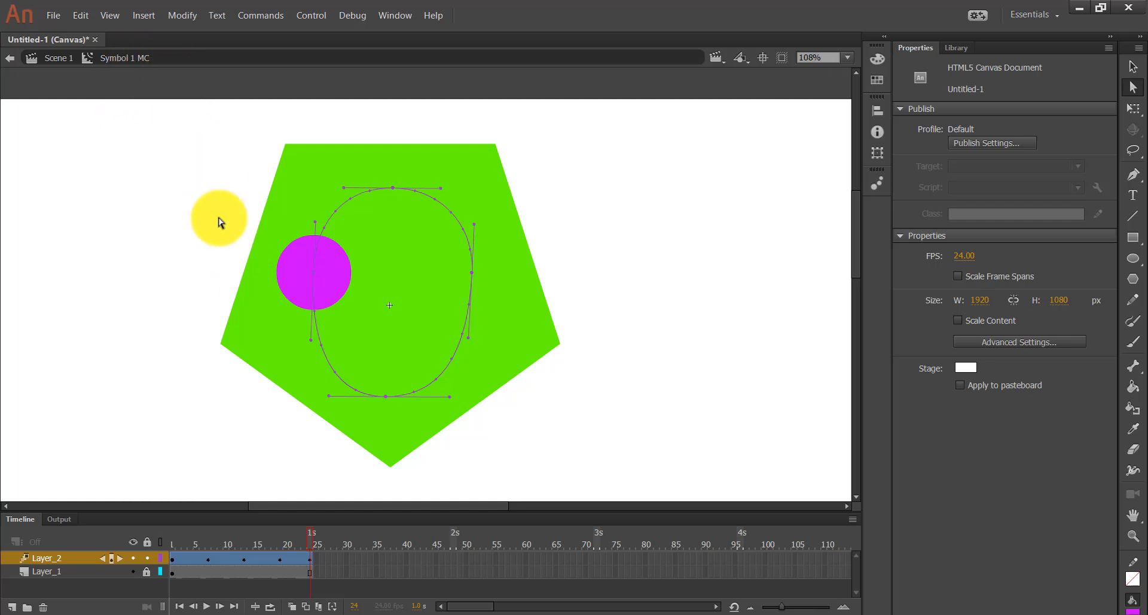
Return to Scene 1 and save the document as movie_clip.fla, replacing the existing file.
{"action": "left_click", "coordinate": [58, 65]}
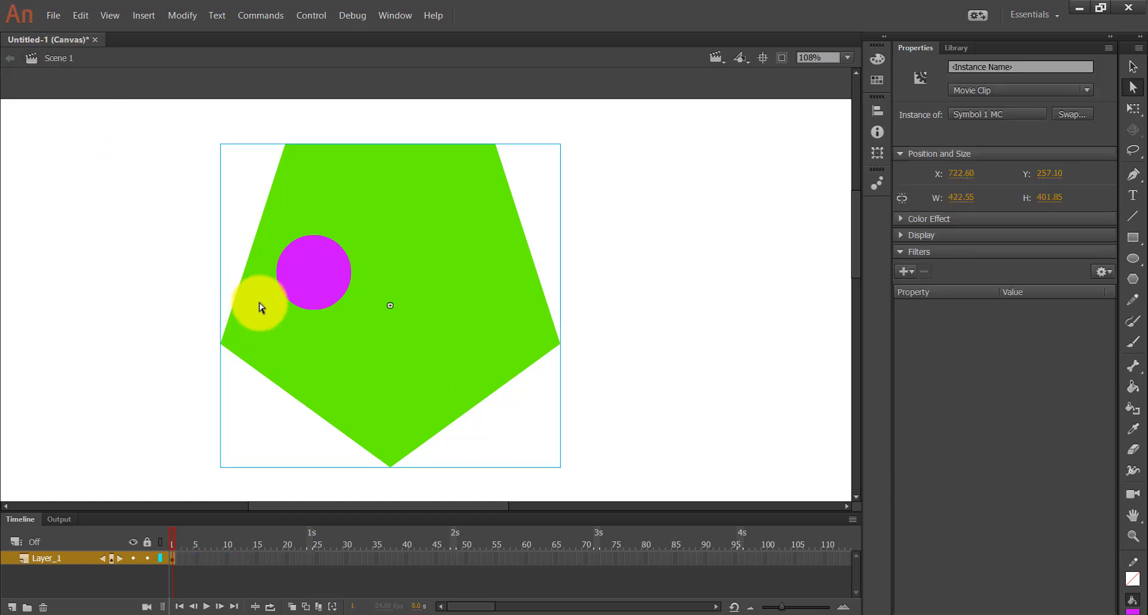
{"action": "left_click", "coordinate": [56, 16]}
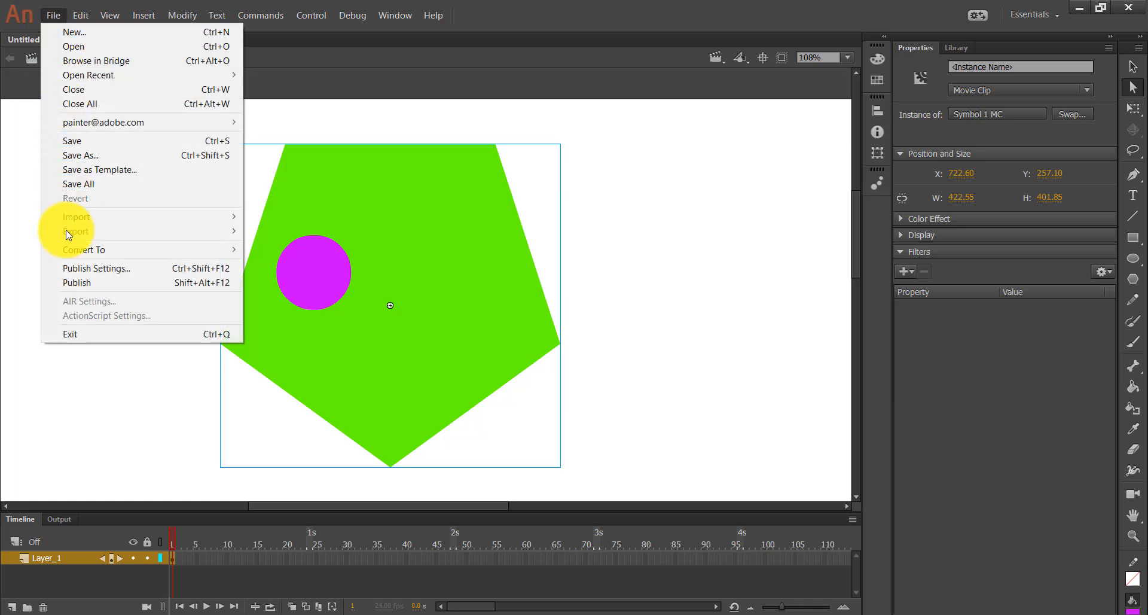
{"action": "left_click", "coordinate": [105, 149]}
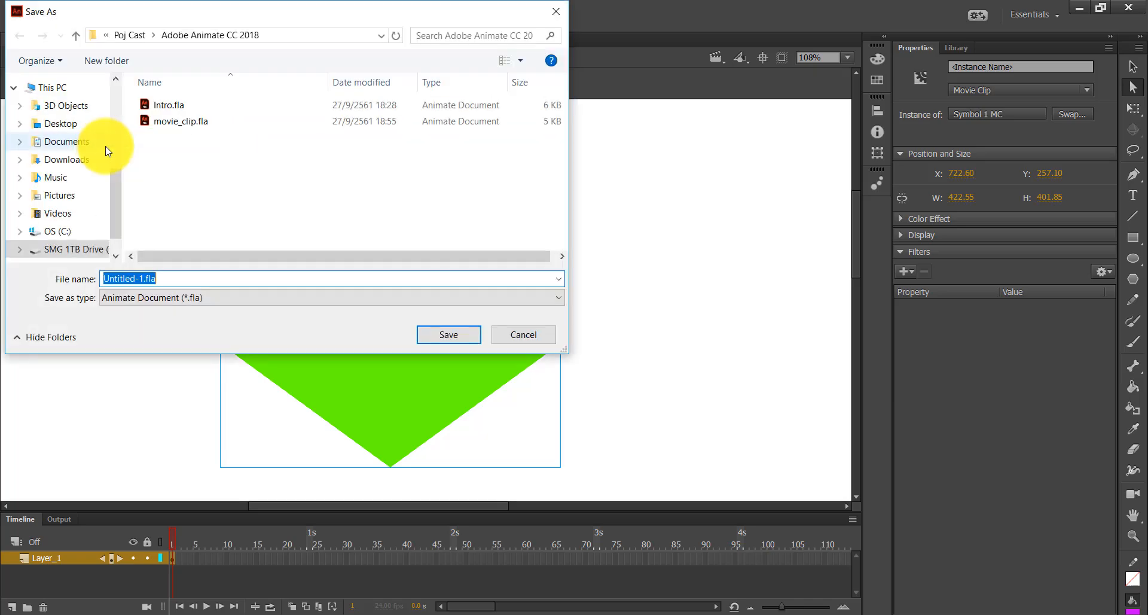
{"action": "left_click", "coordinate": [197, 126]}
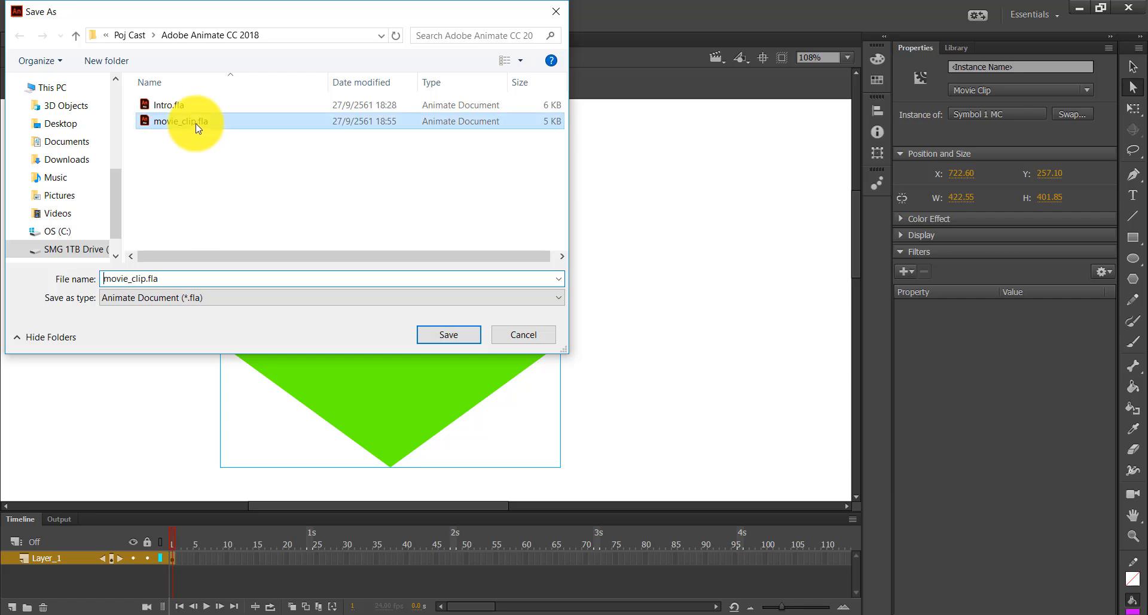
{"action": "left_click", "coordinate": [459, 334]}
{"action": "left_click", "coordinate": [342, 205]}
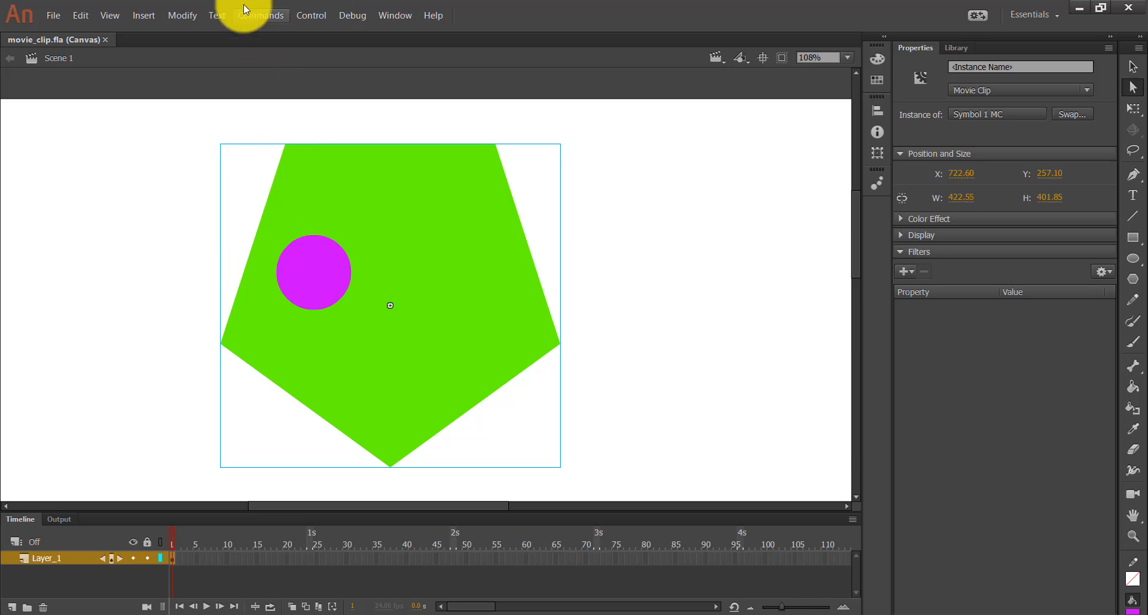
Set the publish destination to movie_clip.js in the Adobe Animate CC 2018 folder, replacing the existing file.
{"action": "left_click", "coordinate": [57, 17]}
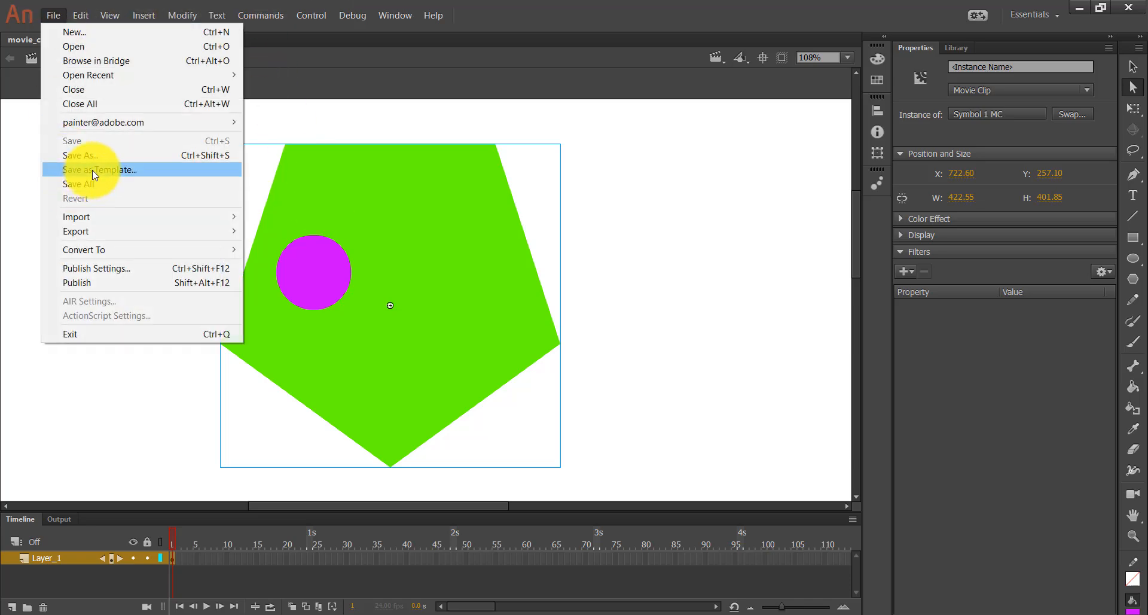
{"action": "left_click", "coordinate": [91, 268]}
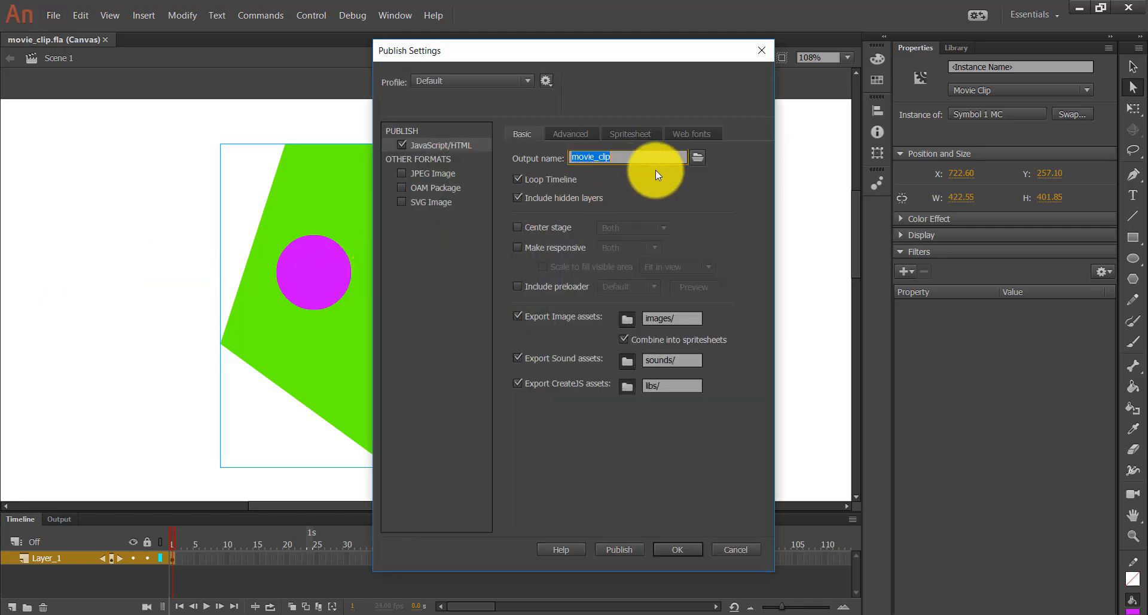
{"action": "left_click", "coordinate": [698, 157]}
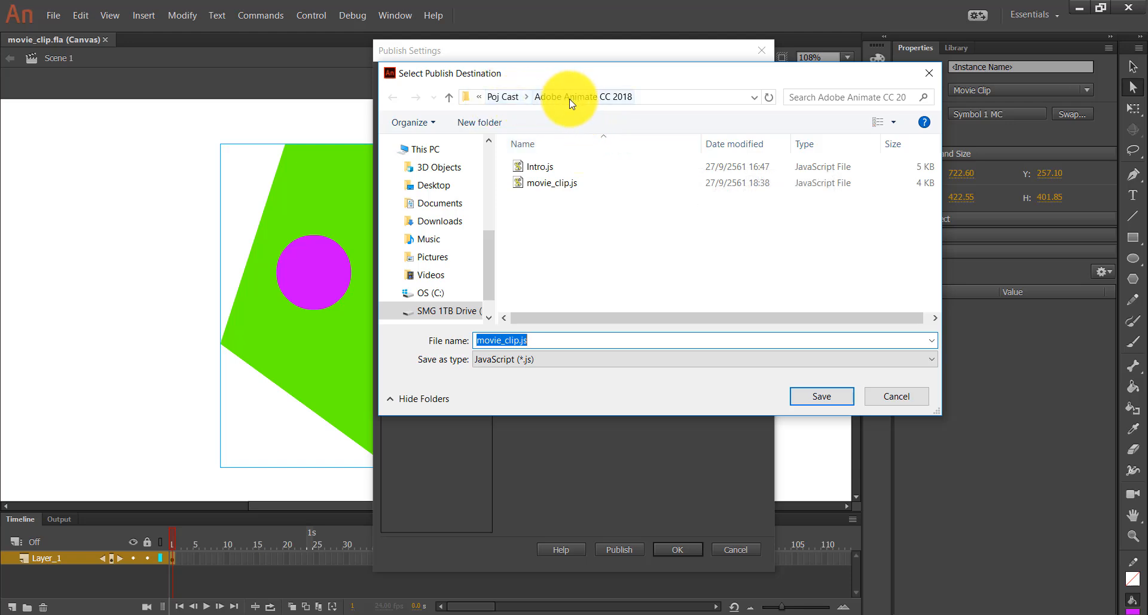
{"action": "left_click", "coordinate": [815, 397]}
{"action": "left_click", "coordinate": [720, 267]}
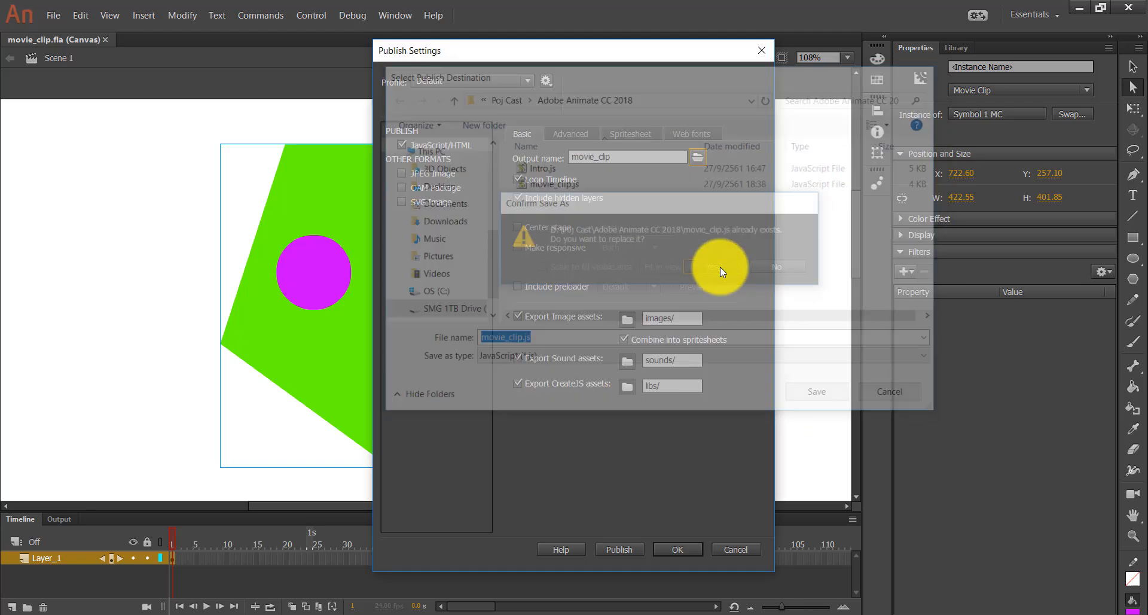
Enable Center stage and Make responsive in the publish settings, publish the document, and accept the settings.
{"action": "left_click", "coordinate": [551, 229]}
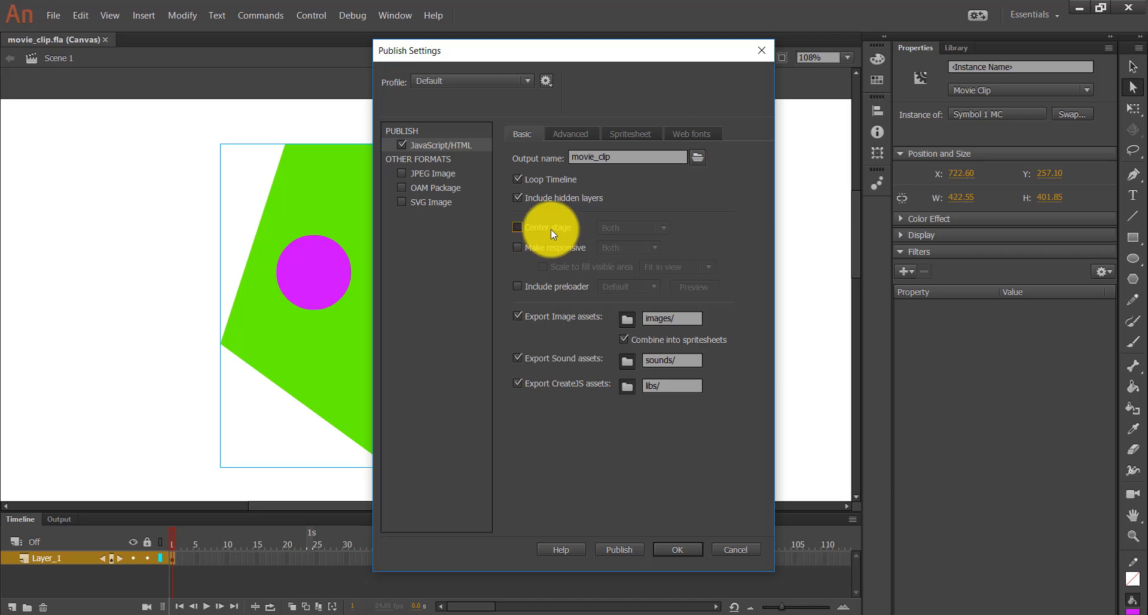
{"action": "left_click", "coordinate": [561, 250]}
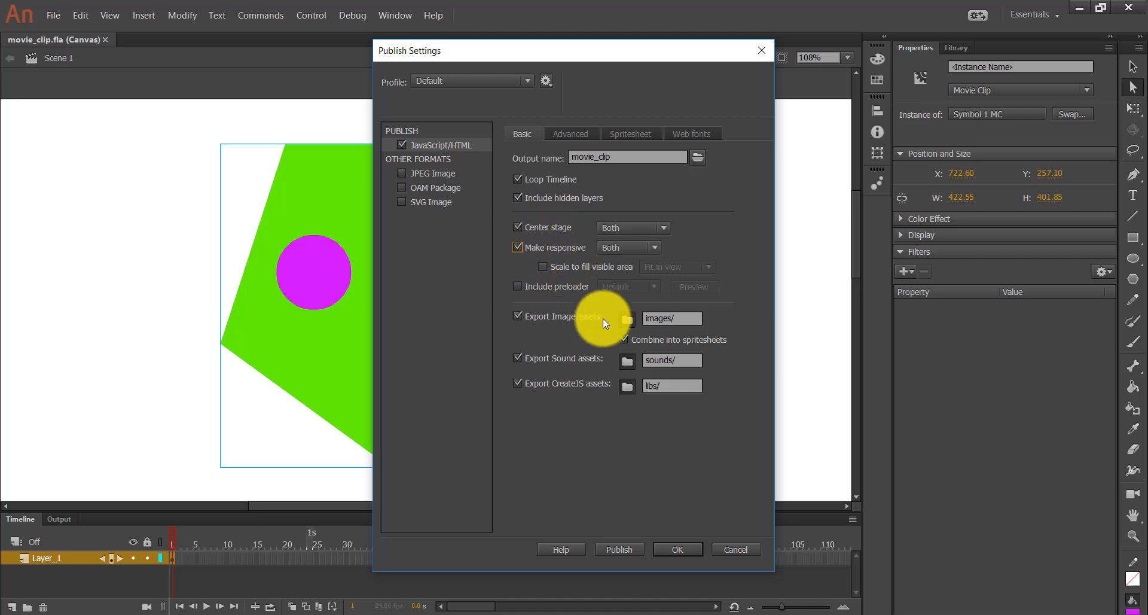
{"action": "left_click", "coordinate": [626, 548]}
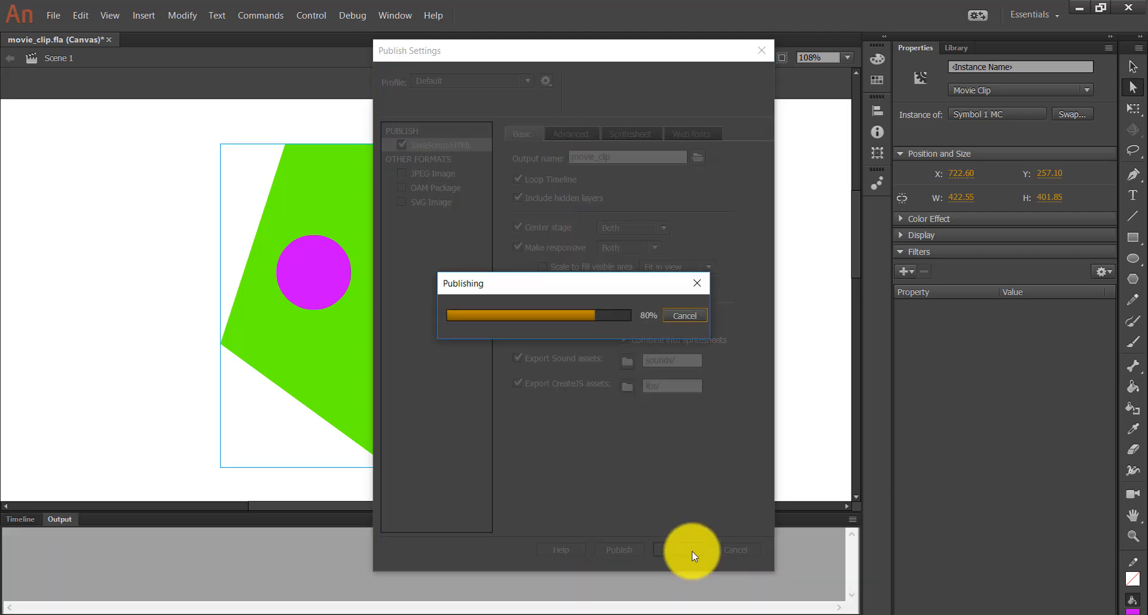
{"action": "left_click", "coordinate": [679, 549]}
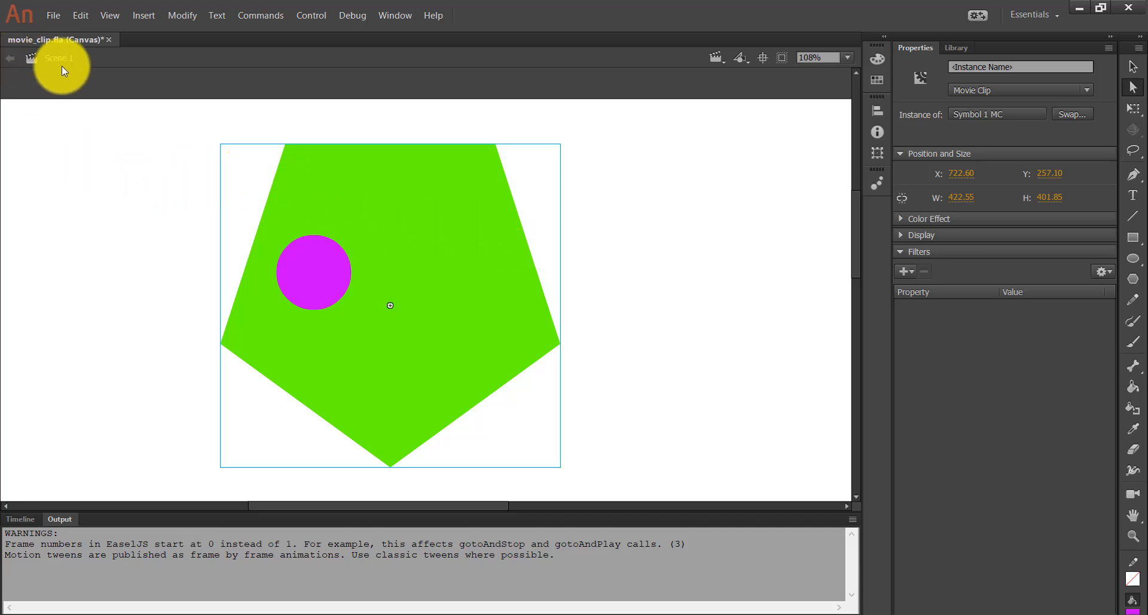
Test the movie in the browser to examine the circle's animation, and close the preview.
{"action": "left_click", "coordinate": [322, 17]}
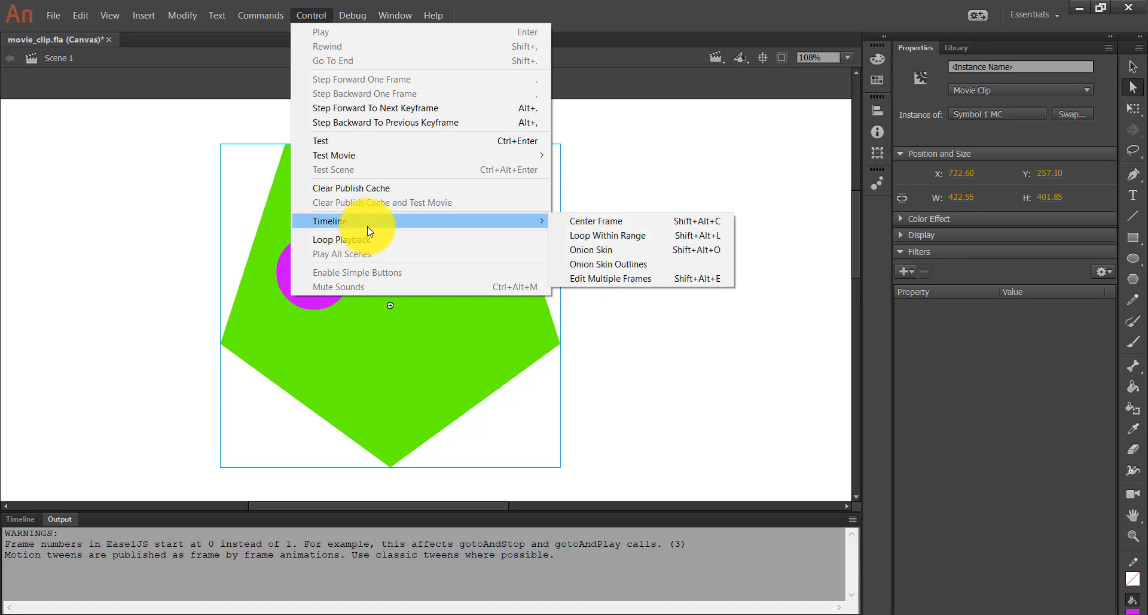
{"action": "left_click", "coordinate": [369, 143]}
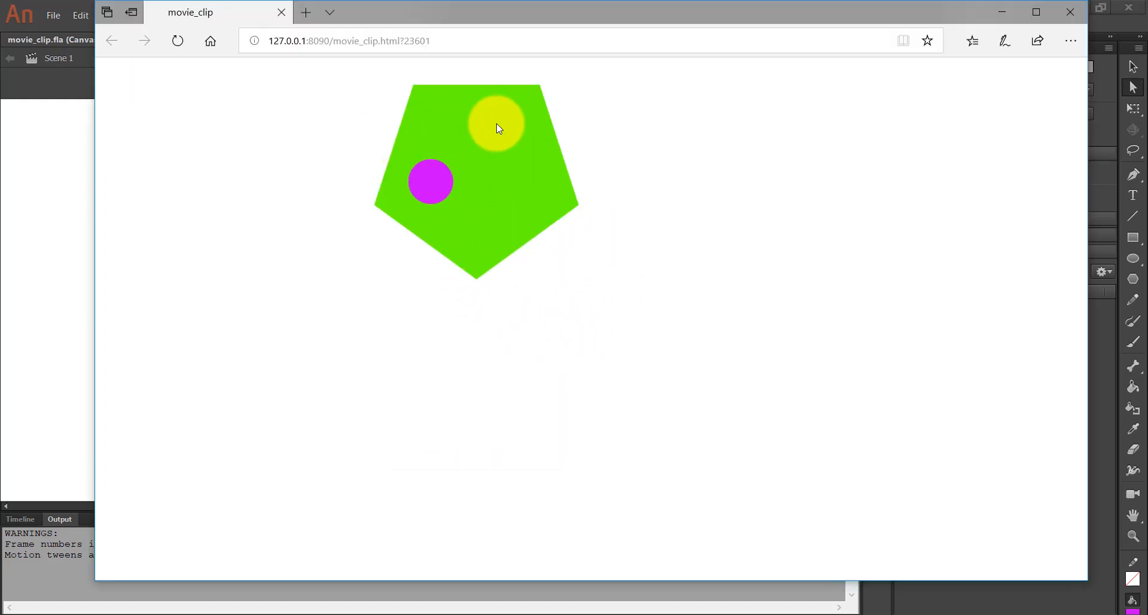
{"action": "left_click", "coordinate": [1071, 12]}
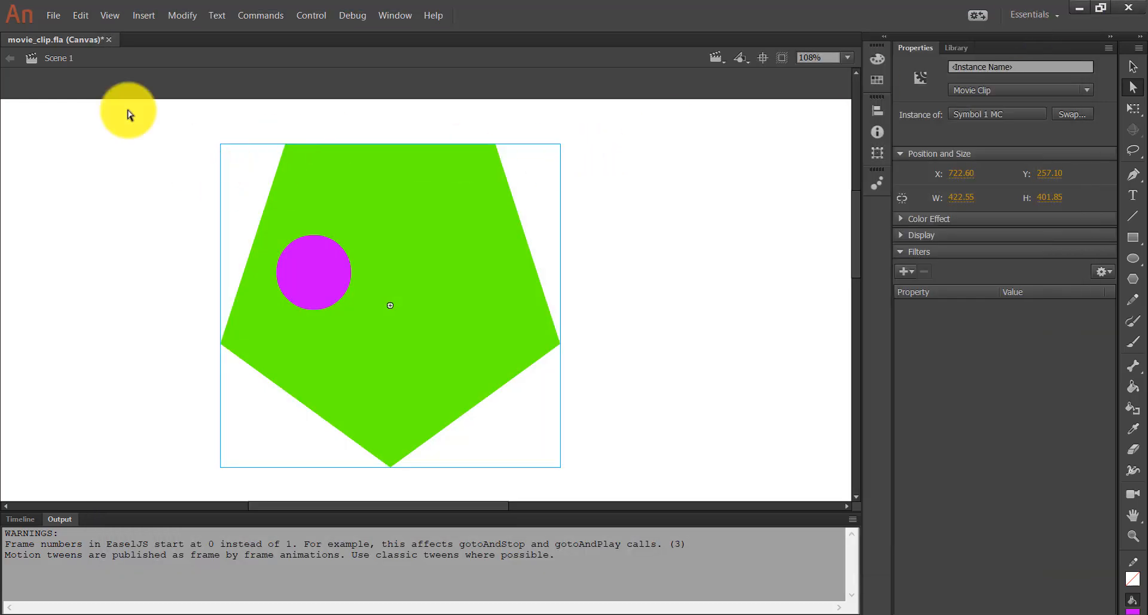
Move the pentagon movie clip horizontally to the stage's left edge, at about X 211.
{"action": "left_click", "coordinate": [20, 518]}
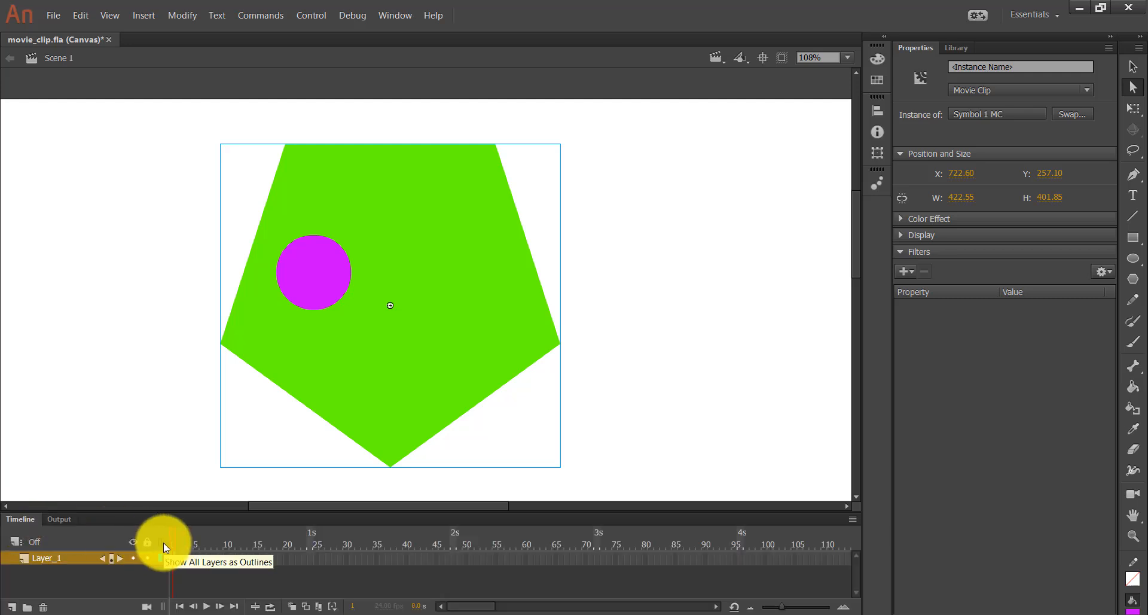
{"action": "left_click", "coordinate": [848, 58]}
{"action": "left_click", "coordinate": [848, 74]}
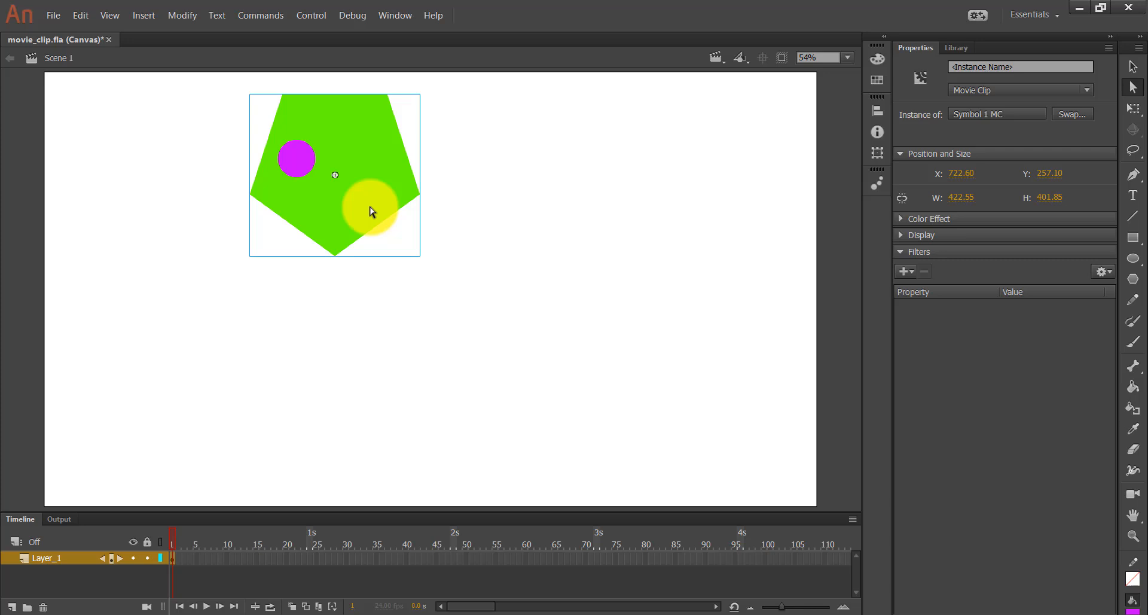
{"action": "left_click_drag", "start_coordinate": [370, 208], "coordinate": [167, 205]}
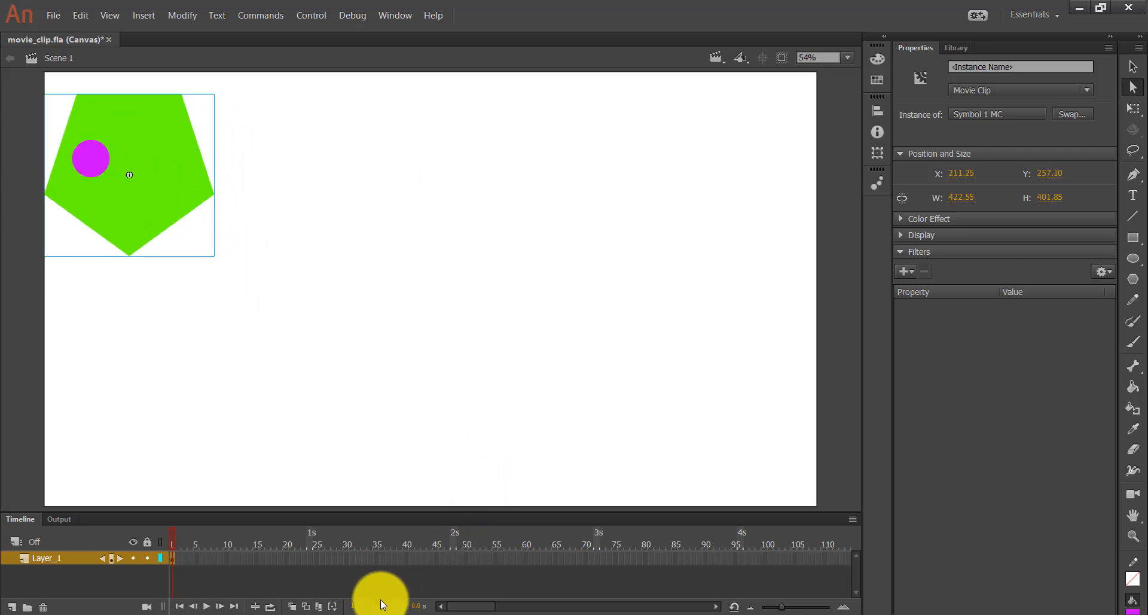
Insert a keyframe at frame 48 of Layer_1 in the main timeline.
{"action": "left_click", "coordinate": [453, 558]}
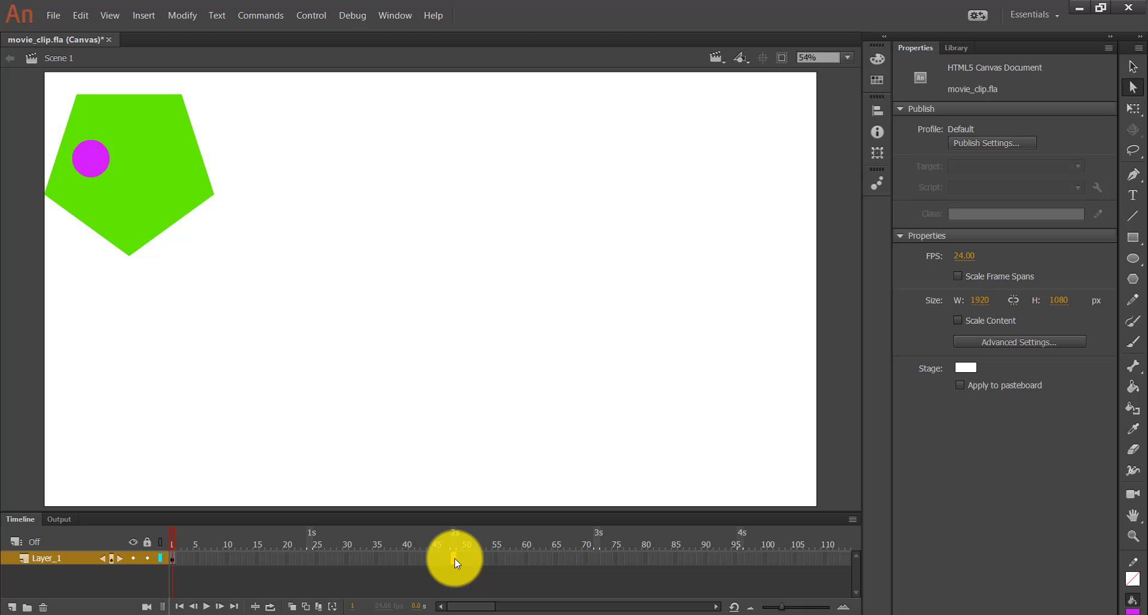
{"action": "right_click", "coordinate": [455, 560]}
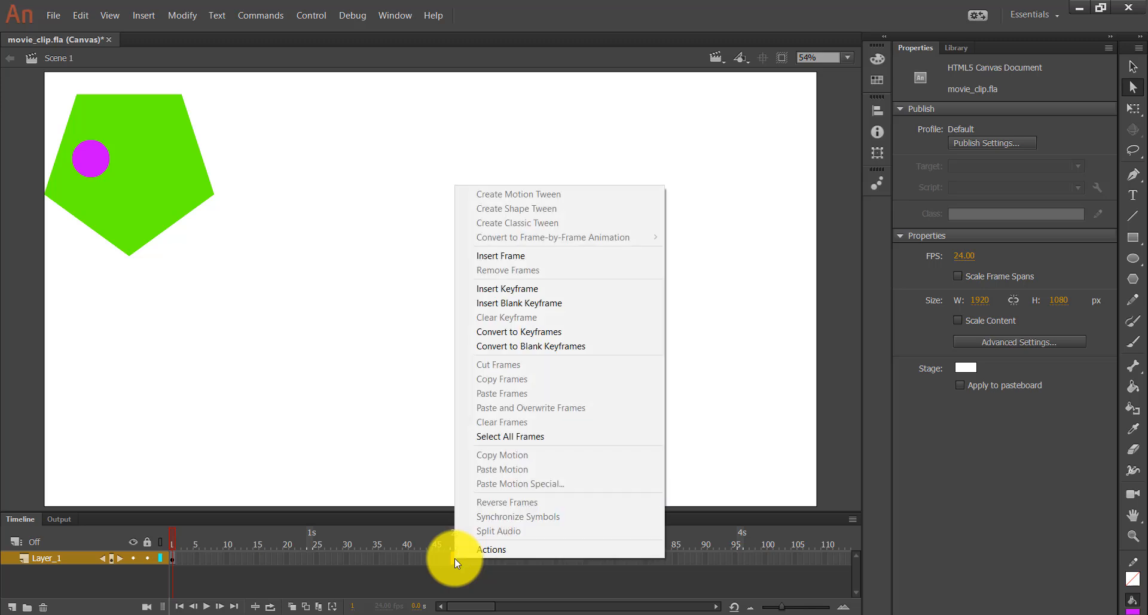
{"action": "left_click", "coordinate": [536, 290]}
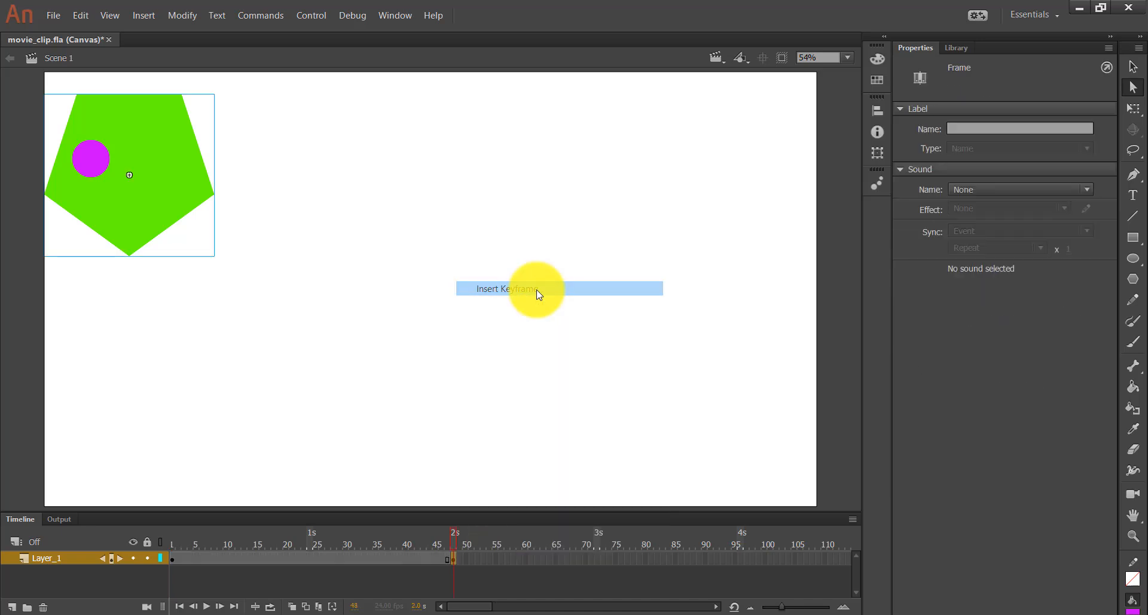
Create a classic tween on Layer_1 and move the frame 48 pentagon horizontally to the stage's right edge, at about X 1709.
{"action": "right_click", "coordinate": [286, 558]}
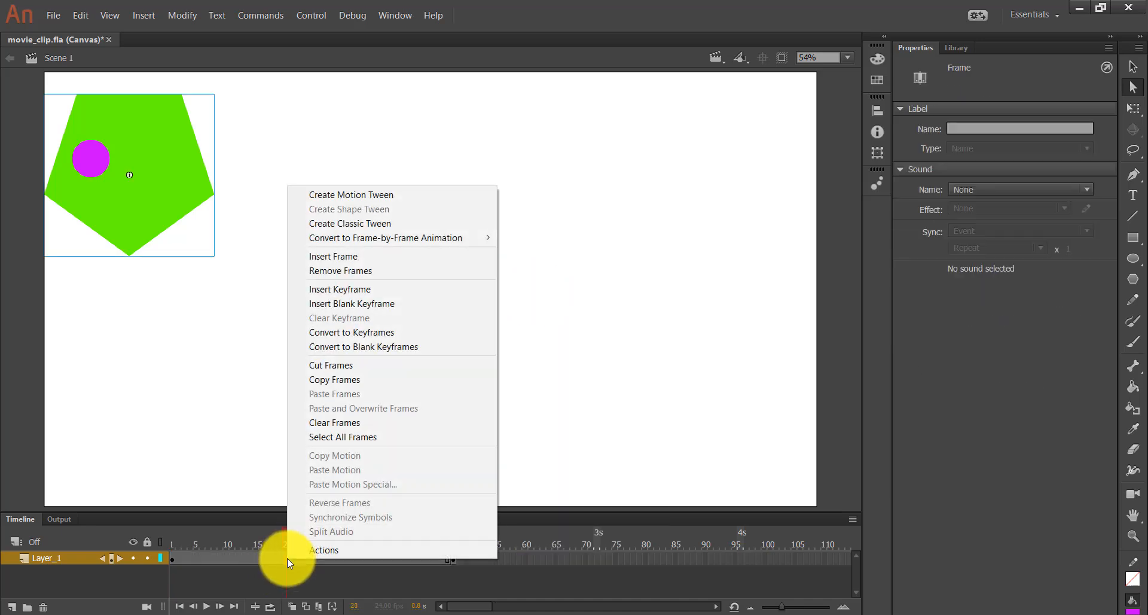
{"action": "left_click", "coordinate": [366, 225]}
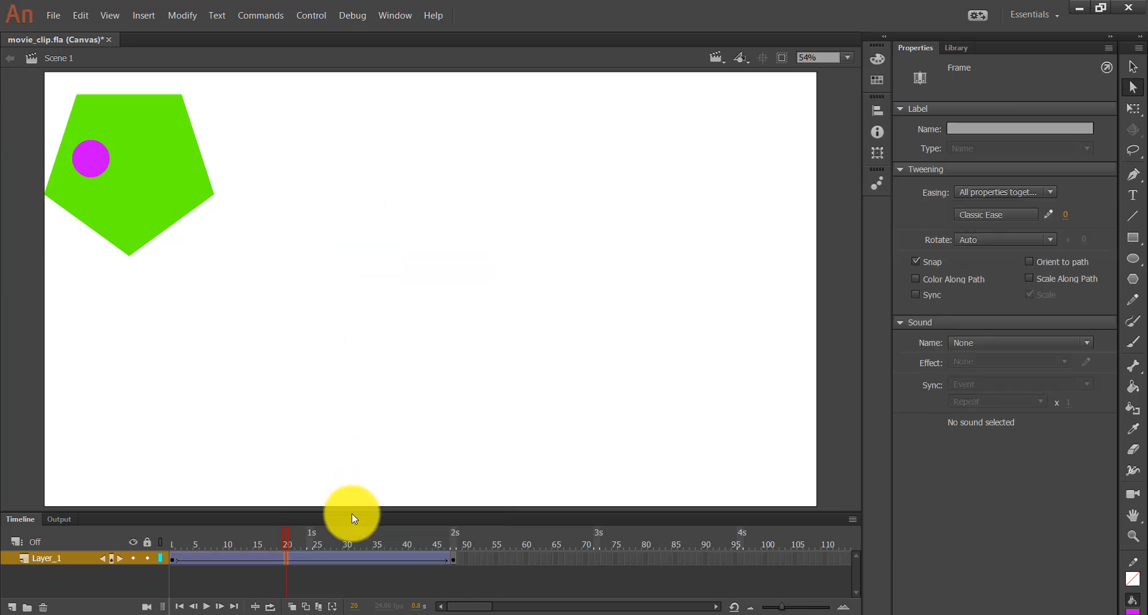
{"action": "left_click", "coordinate": [453, 558]}
{"action": "left_click_drag", "start_coordinate": [156, 217], "coordinate": [757, 216]}
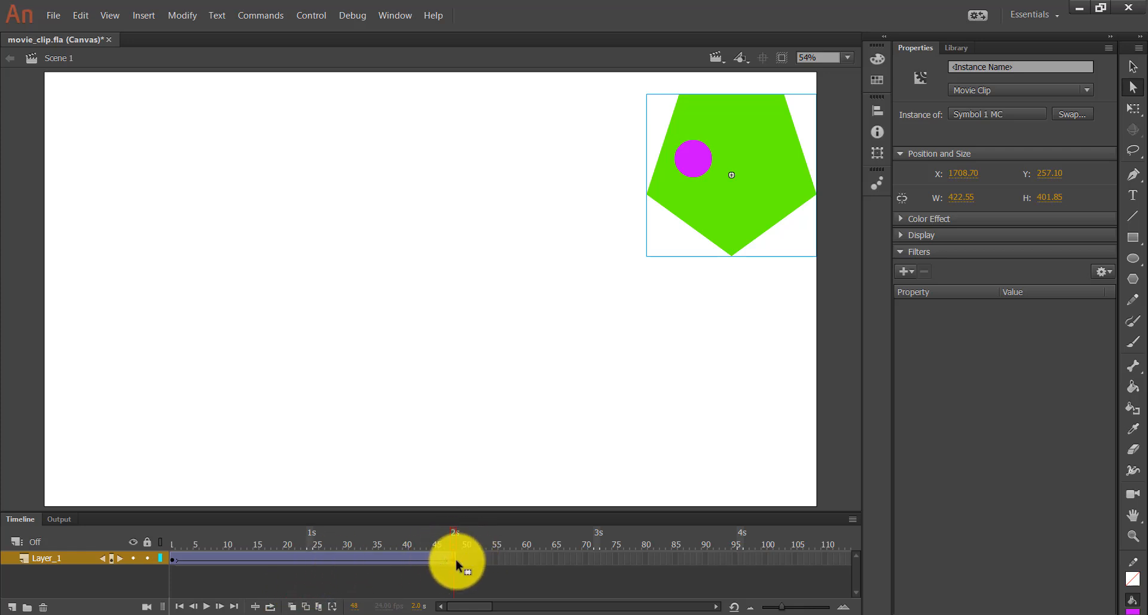
At frame 23, move the pentagon straight down to the stage's bottom edge, at about Y 870, and play back the animation.
{"action": "left_click", "coordinate": [306, 546]}
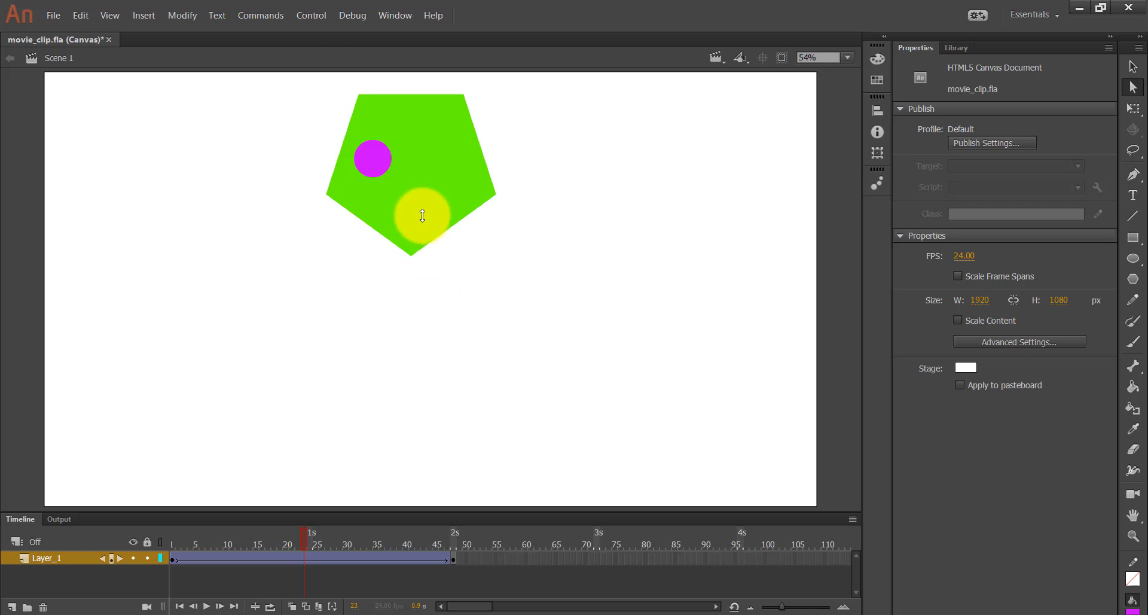
{"action": "left_click", "coordinate": [1131, 67]}
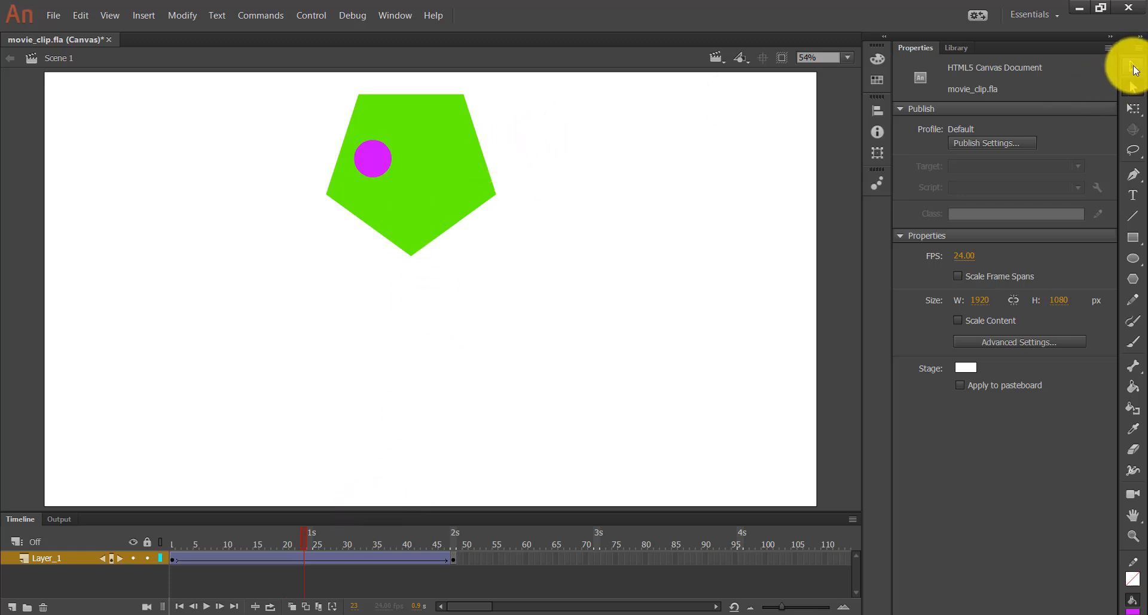
{"action": "left_click_drag", "start_coordinate": [400, 187], "coordinate": [411, 434]}
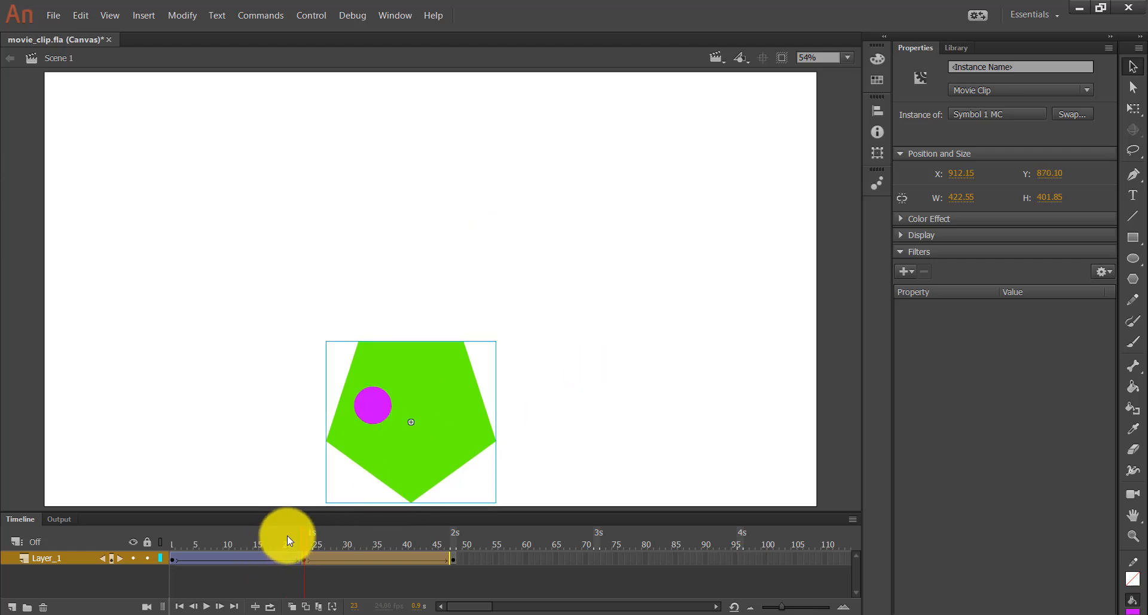
{"action": "key", "text": "Return"}
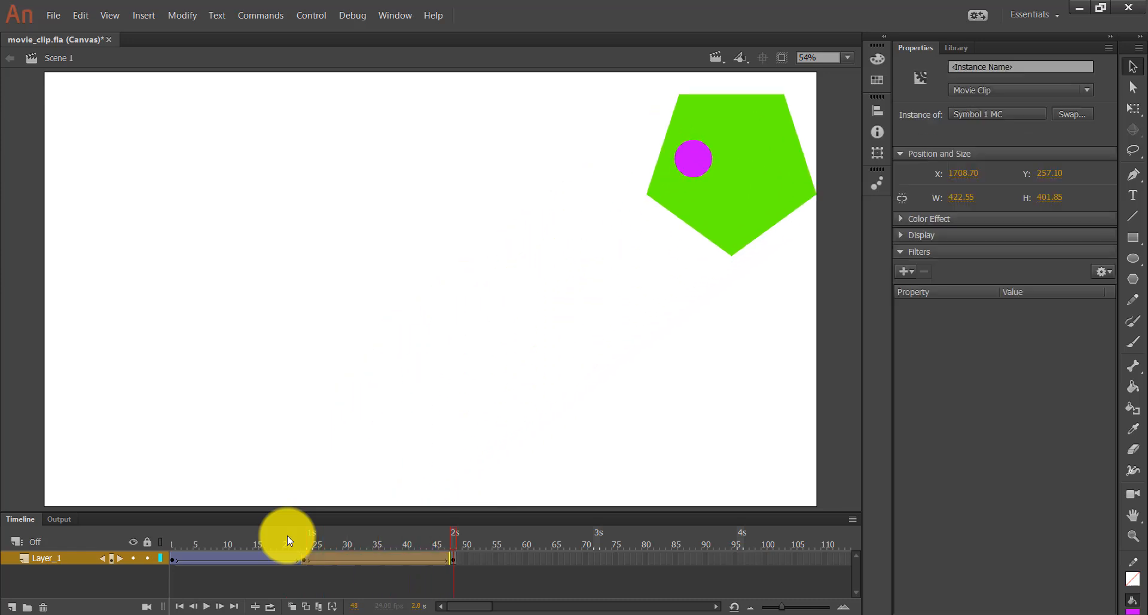
{"action": "key", "text": "Return"}
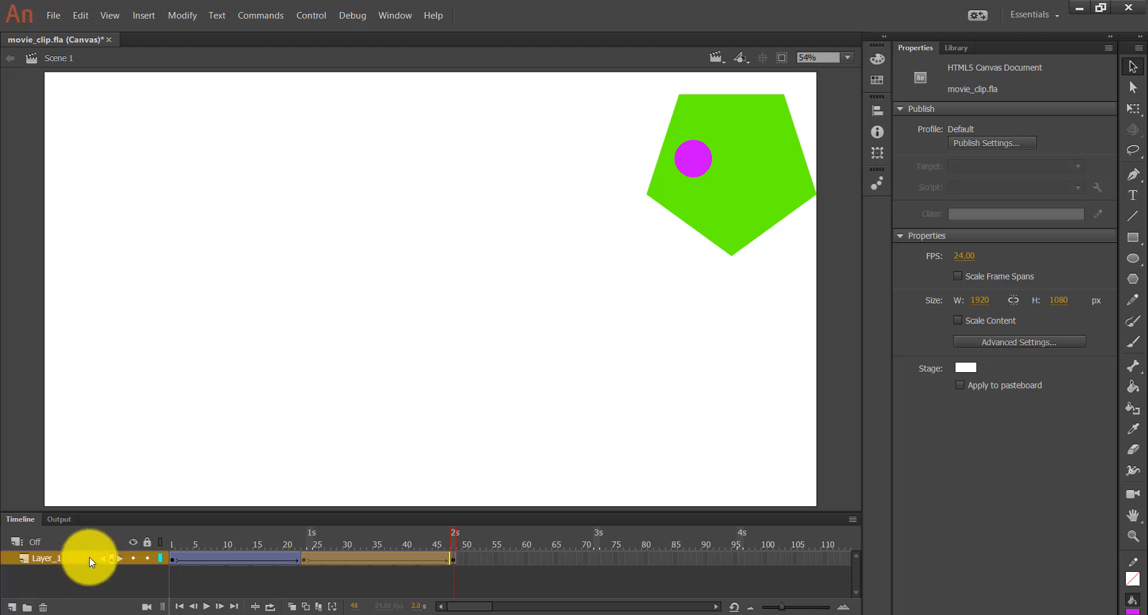
Rotate the pentagon movie clip 90 degrees clockwise at the frame 23 keyframe with the Free Transform tool.
{"action": "left_click", "coordinate": [300, 560]}
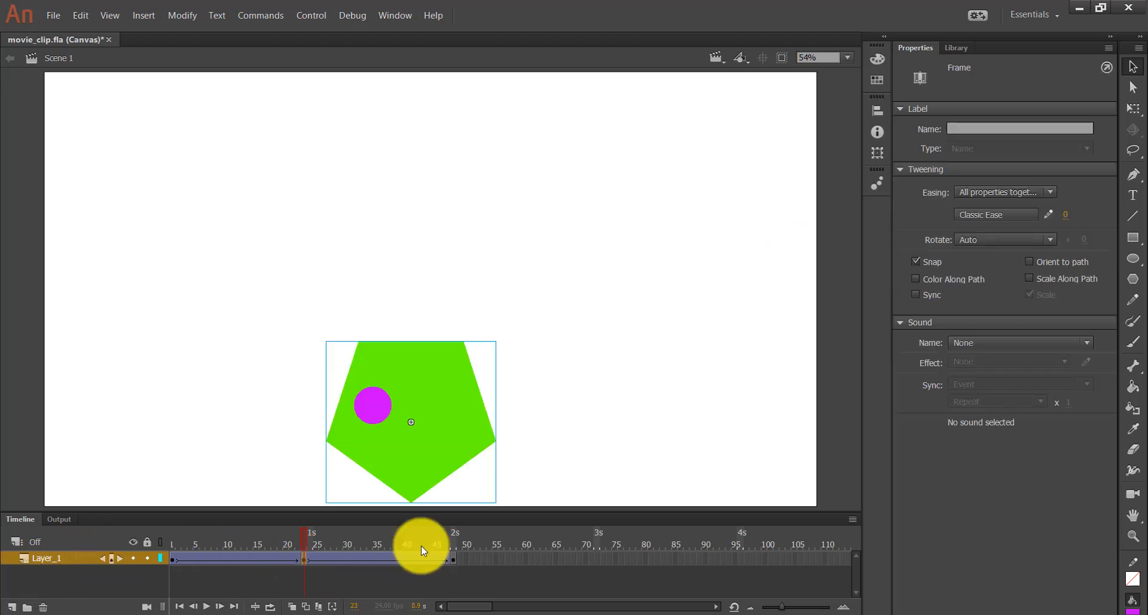
{"action": "left_click", "coordinate": [1133, 108]}
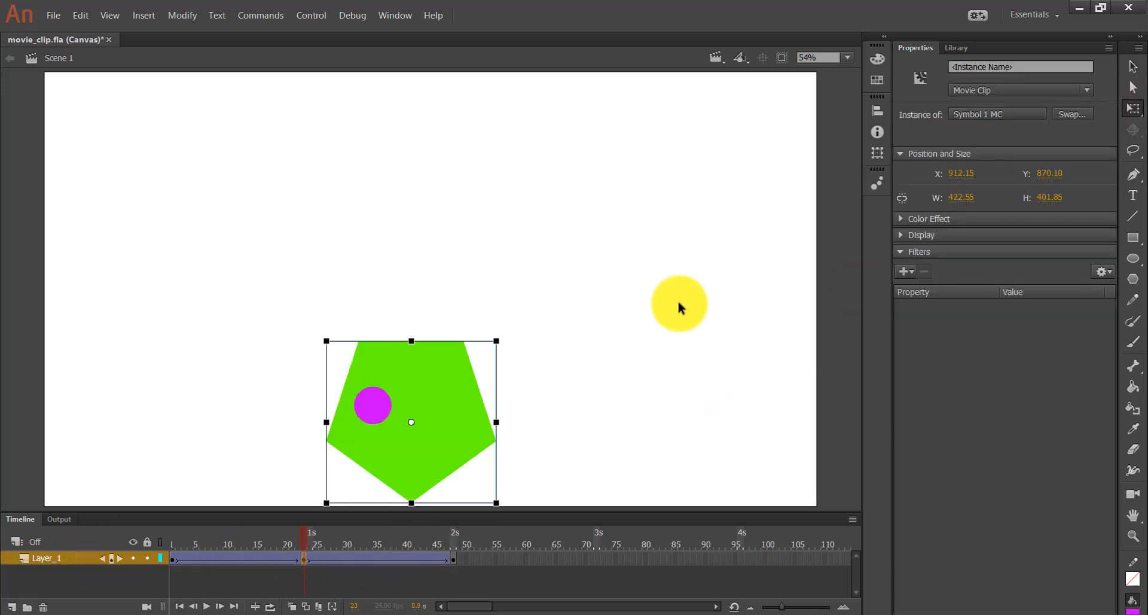
{"action": "left_click_drag", "start_coordinate": [503, 335], "coordinate": [536, 538]}
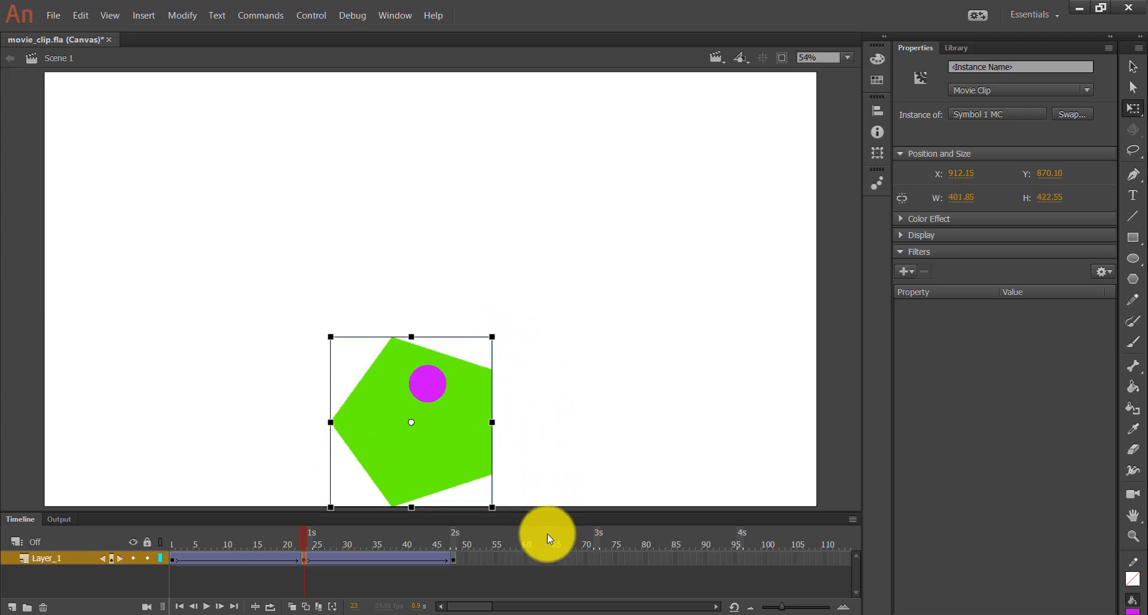
Rotate the pentagon movie clip 180 degrees at the frame 48 keyframe.
{"action": "left_click", "coordinate": [451, 559]}
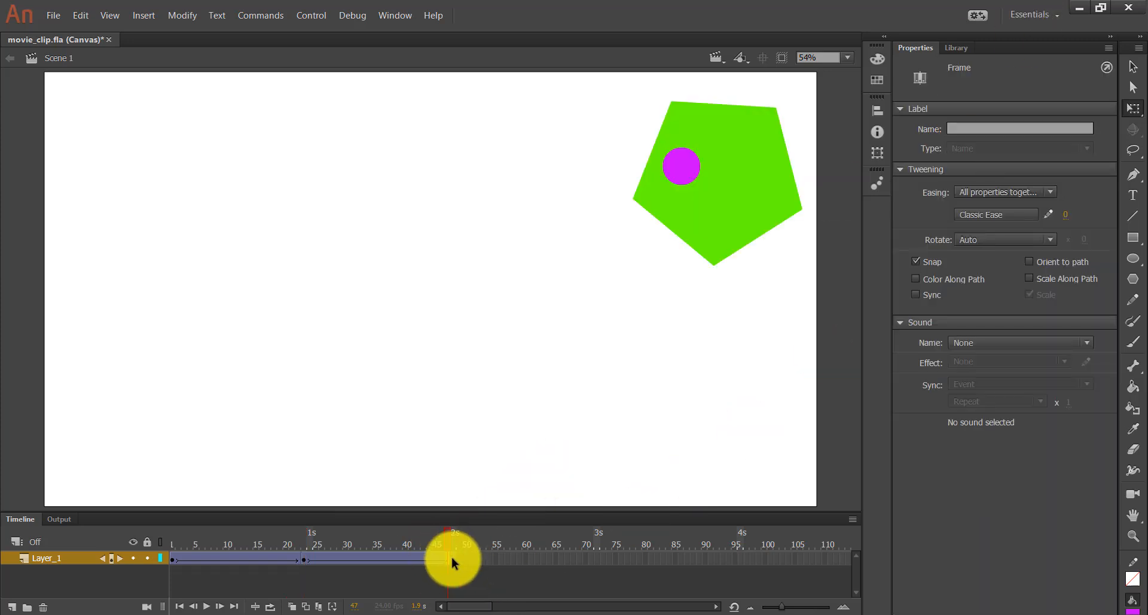
{"action": "left_click", "coordinate": [453, 558]}
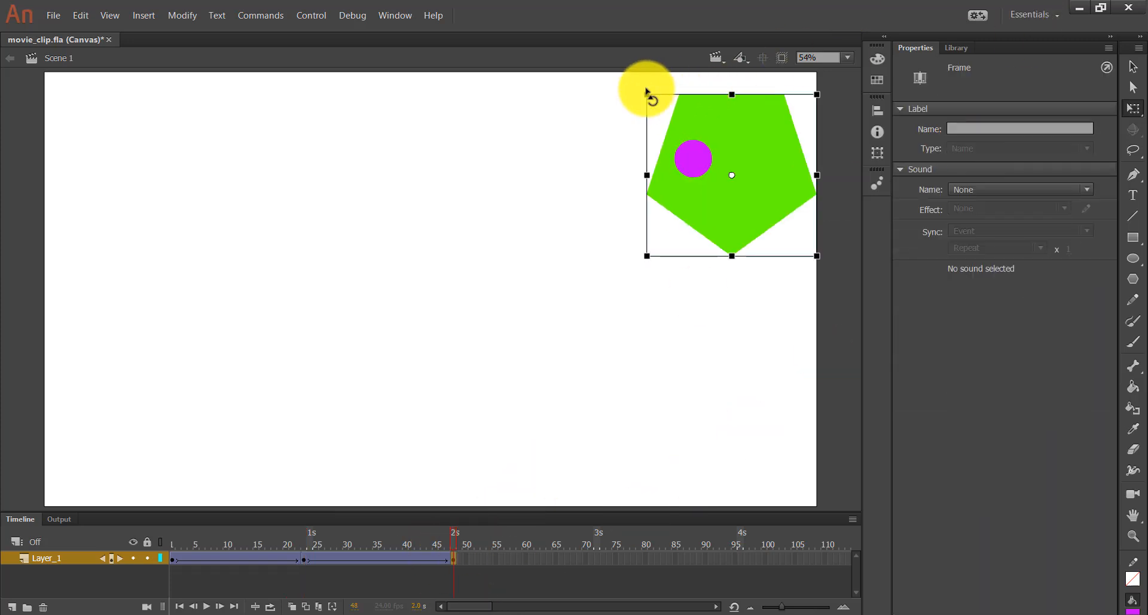
{"action": "left_click_drag", "start_coordinate": [653, 87], "coordinate": [830, 260]}
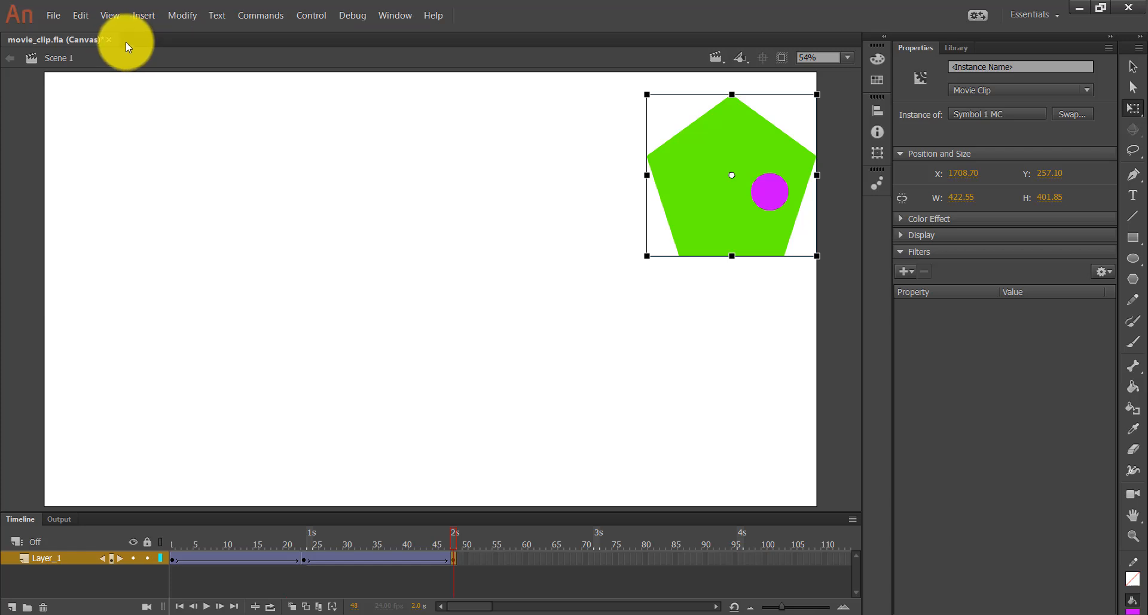
Test the movie in the browser to examine the pentagon's motion and rotation.
{"action": "left_click", "coordinate": [311, 16]}
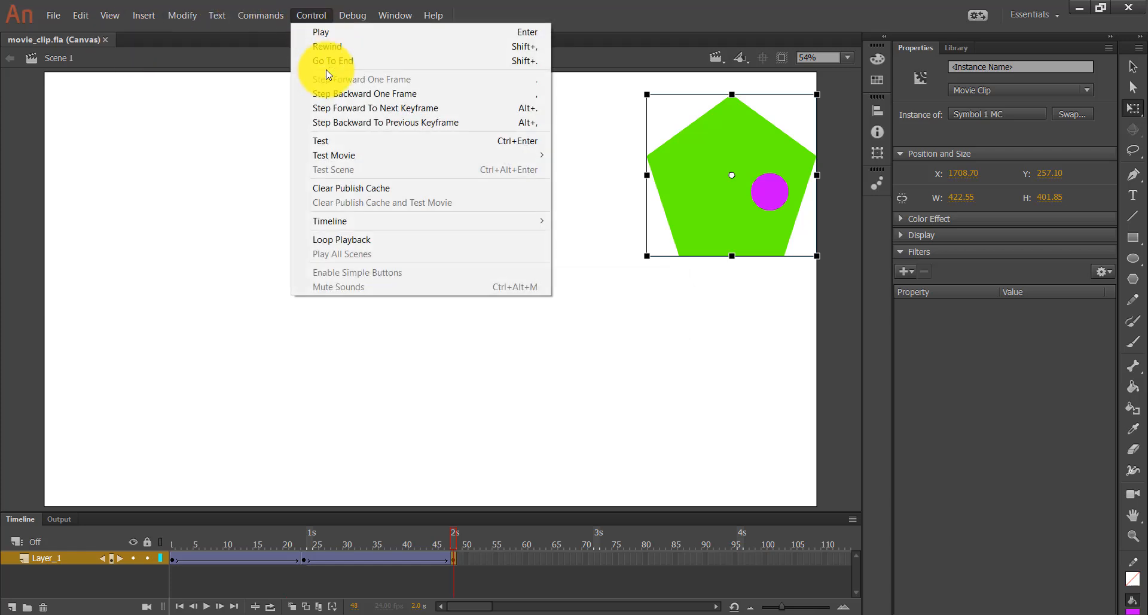
{"action": "left_click", "coordinate": [345, 142]}
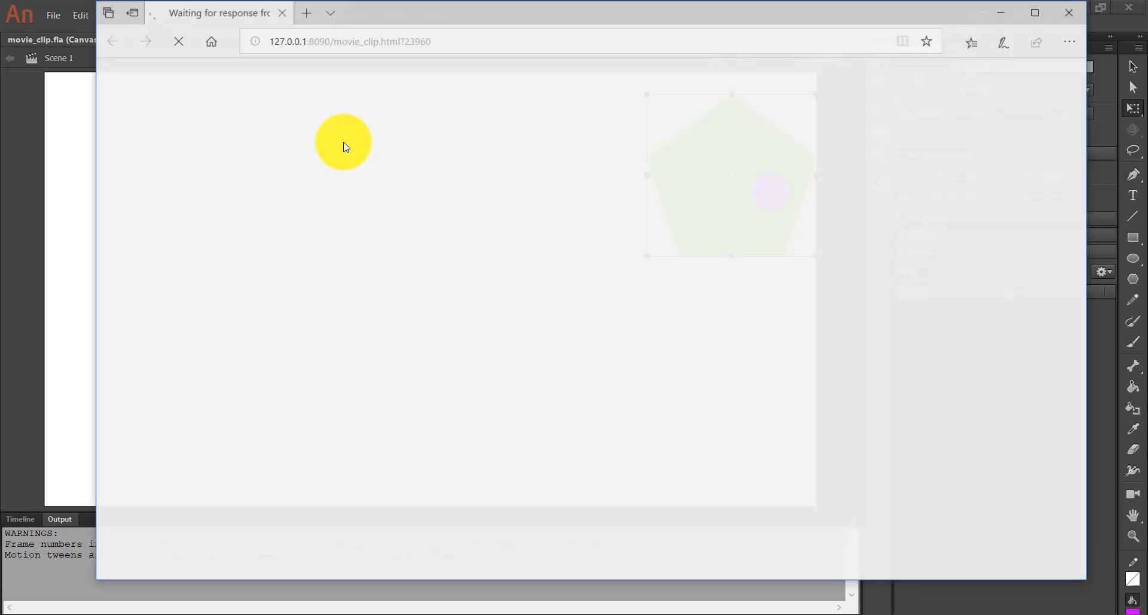